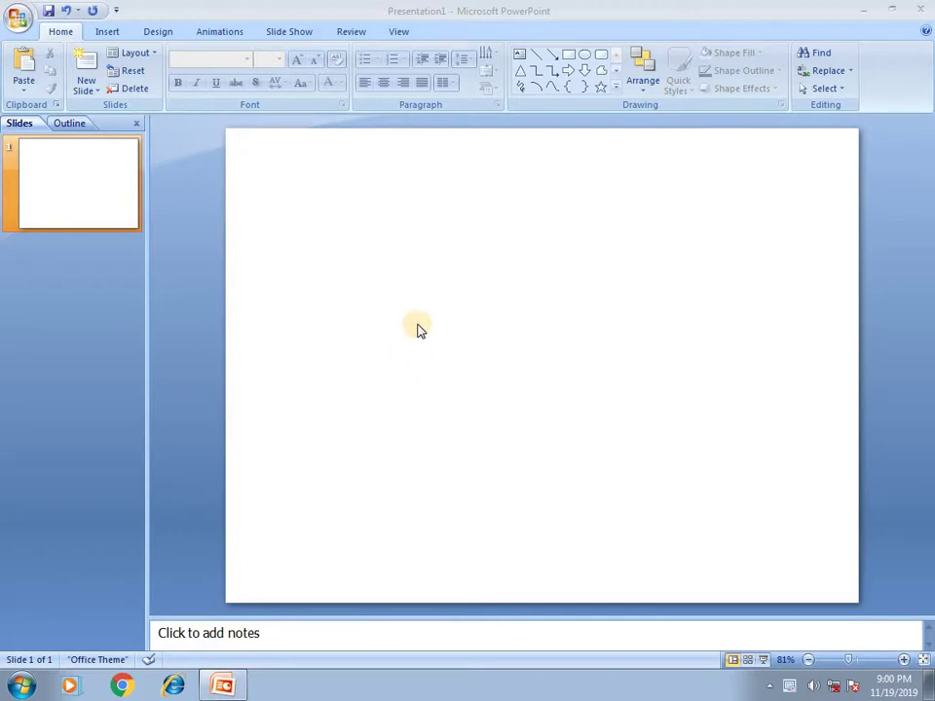
# Step: Start a new photo album from the Insert tab's Photo Album menu
pyautogui.click(105, 33)
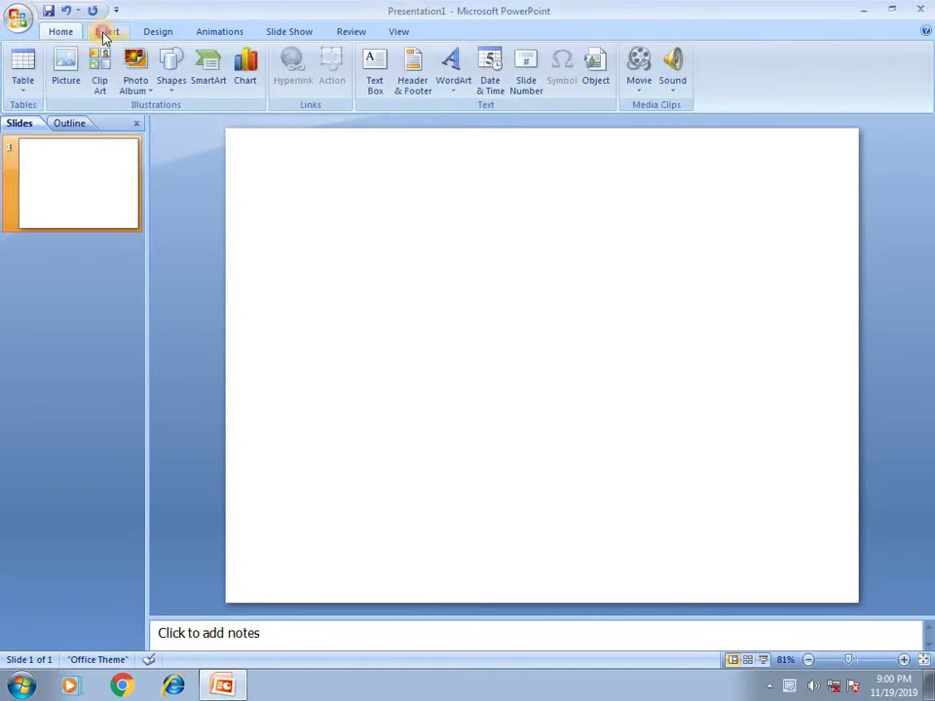
pyautogui.click(144, 93)
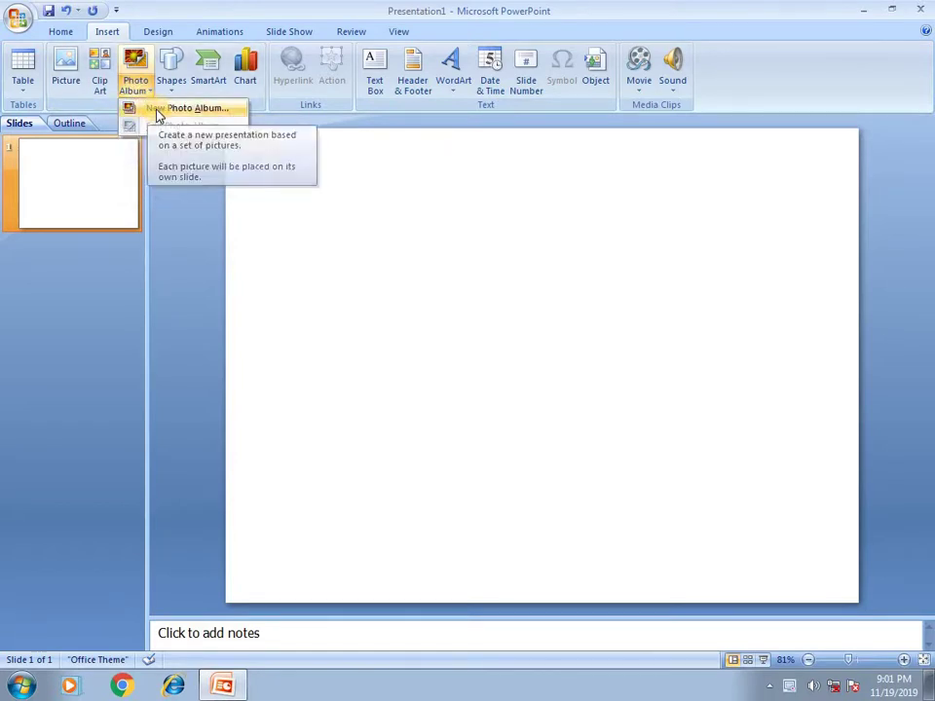
pyautogui.click(208, 119)
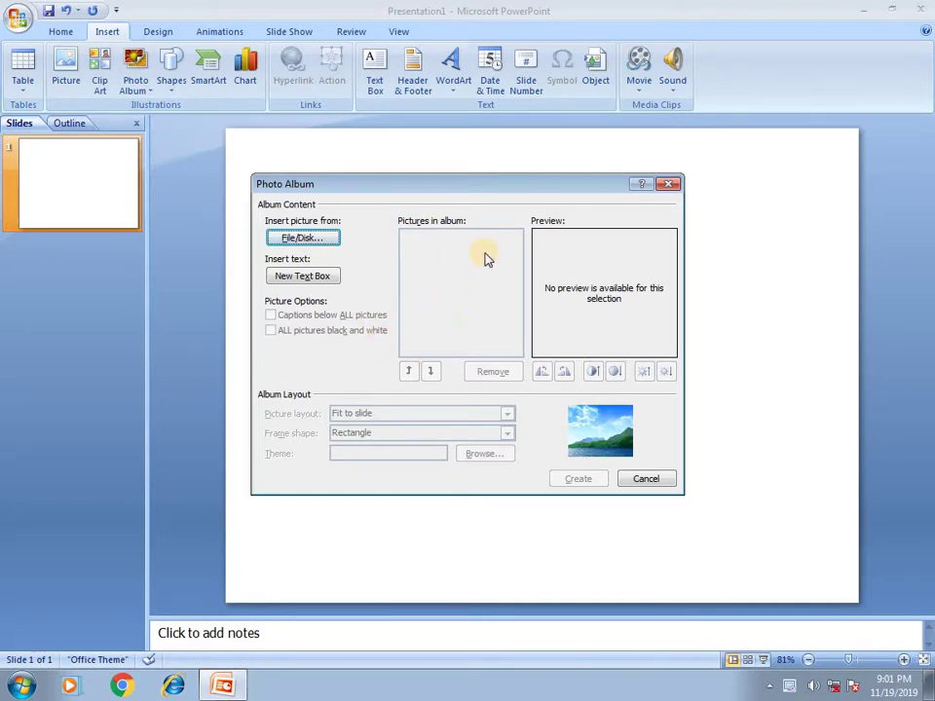
# Step: Browse from File/Disk to the Pictures library's Sample Pictures folder
pyautogui.click(297, 247)
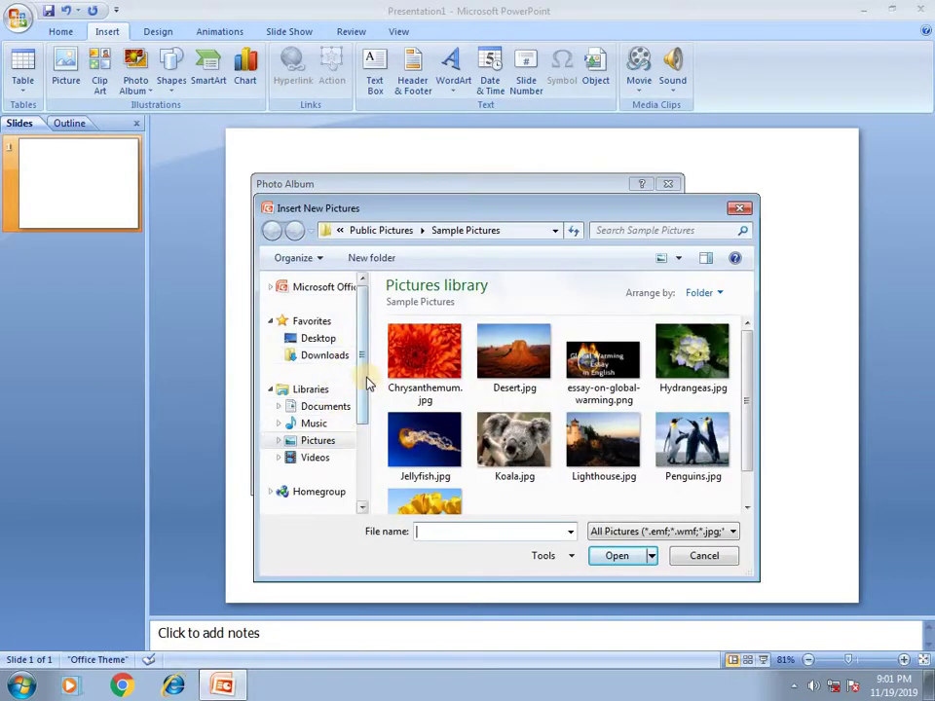
pyautogui.moveTo(365, 379); pyautogui.dragTo(356, 468)
pyautogui.scroll(3, 367, 389)
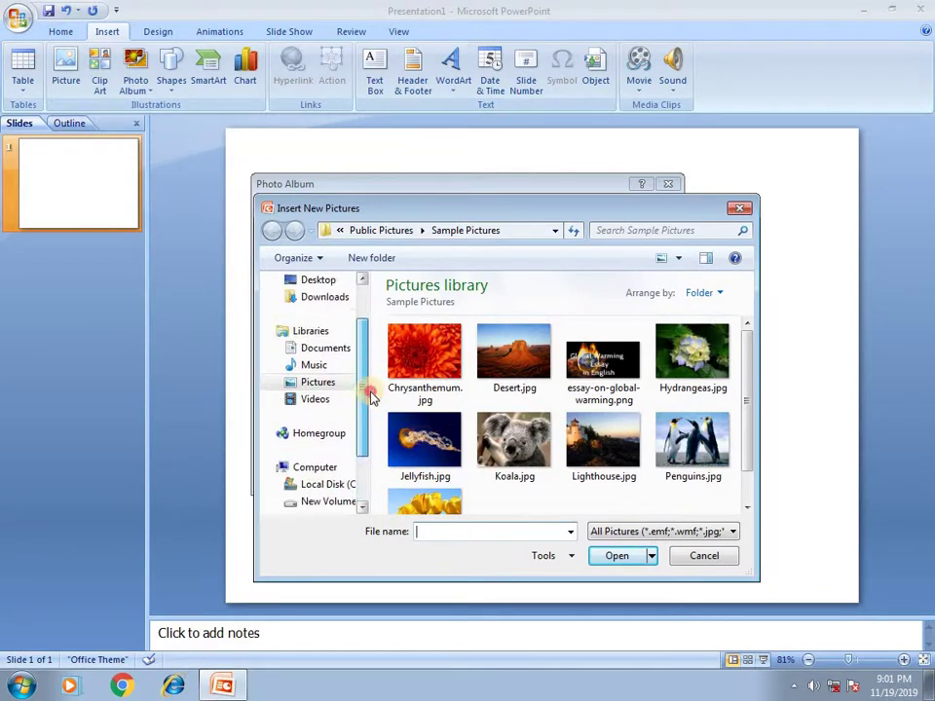
pyautogui.scroll(2, 369, 403)
pyautogui.scroll(-5, 362, 465)
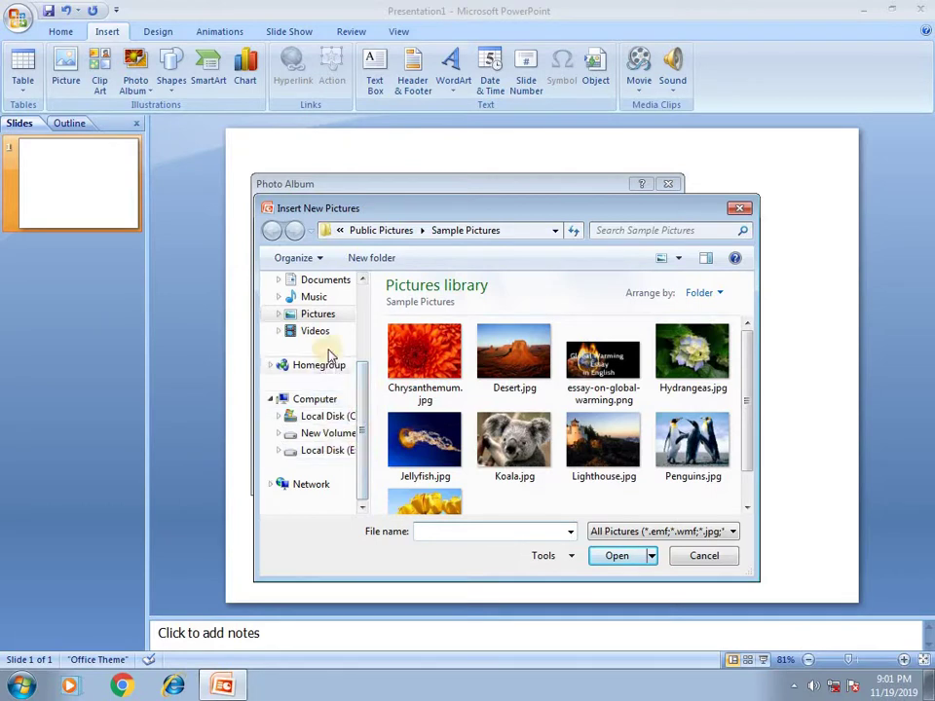
pyautogui.click(318, 314)
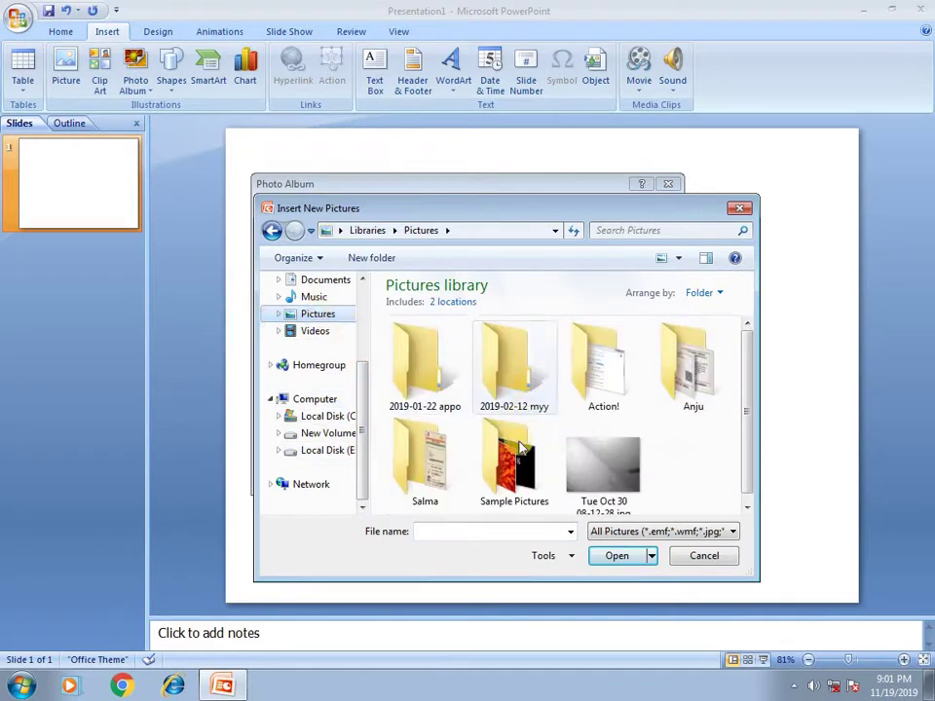
pyautogui.moveTo(508, 463)
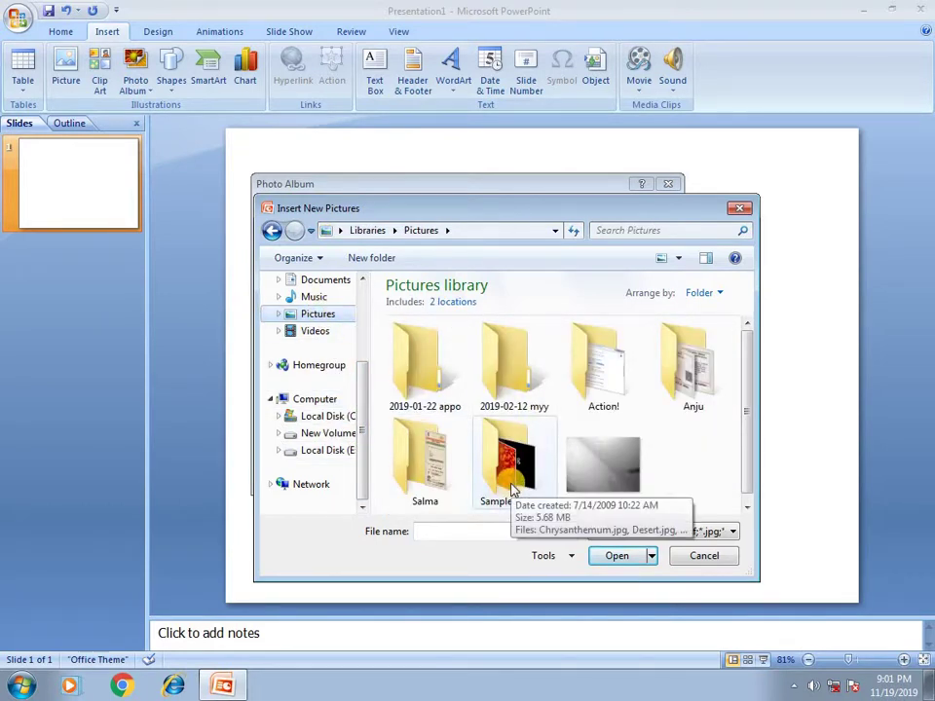
pyautogui.doubleClick(513, 487)
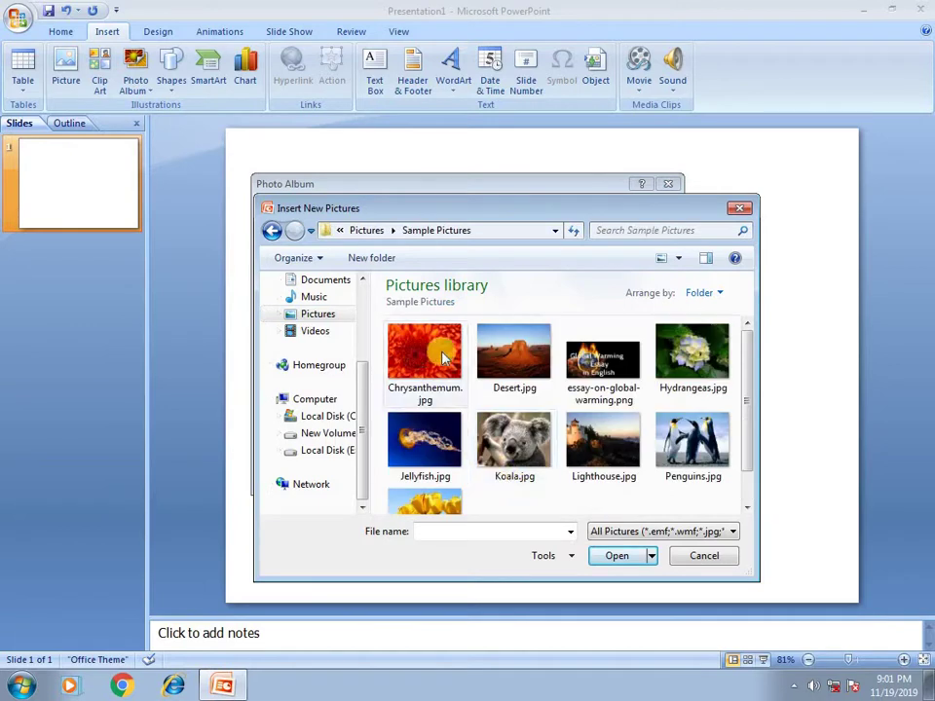
# Step: Select all nine sample images, Chrysanthemum through Tulips
pyautogui.click(542, 484)
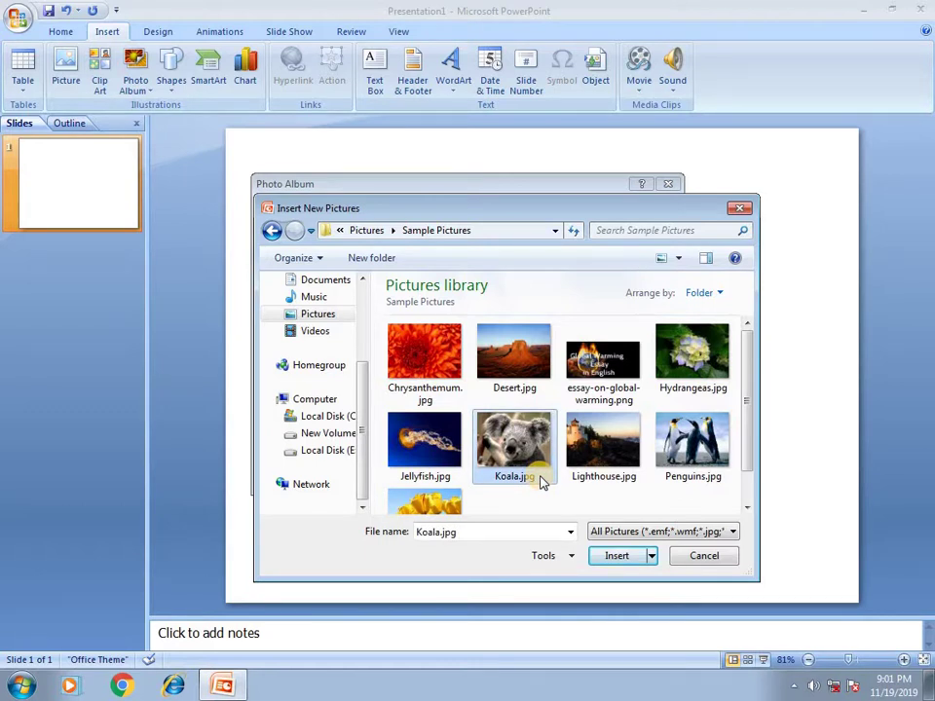
pyautogui.hotkey('shift', 'Down')
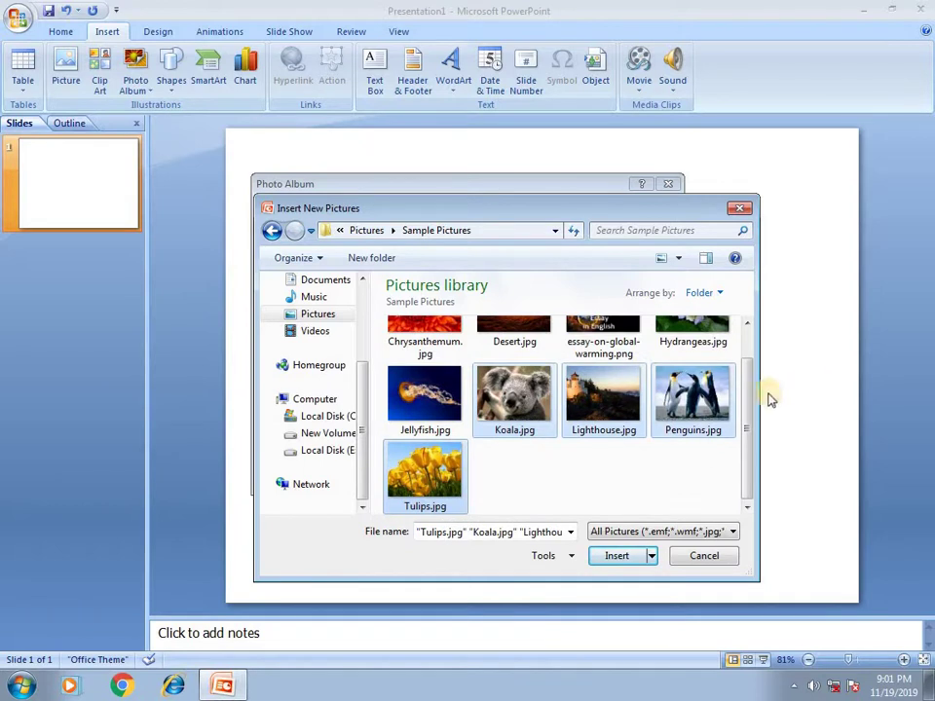
pyautogui.moveTo(745, 429); pyautogui.dragTo(746, 359)
pyautogui.click(402, 354)
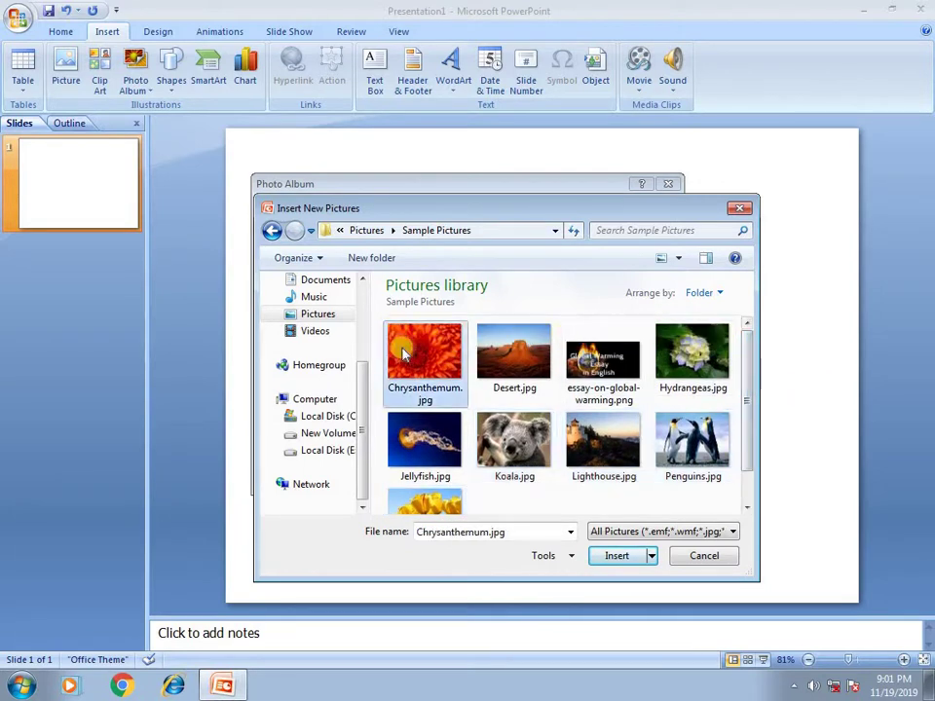
pyautogui.hotkey('ctrl', 'End')
pyautogui.hotkey('ctrl', 'space')
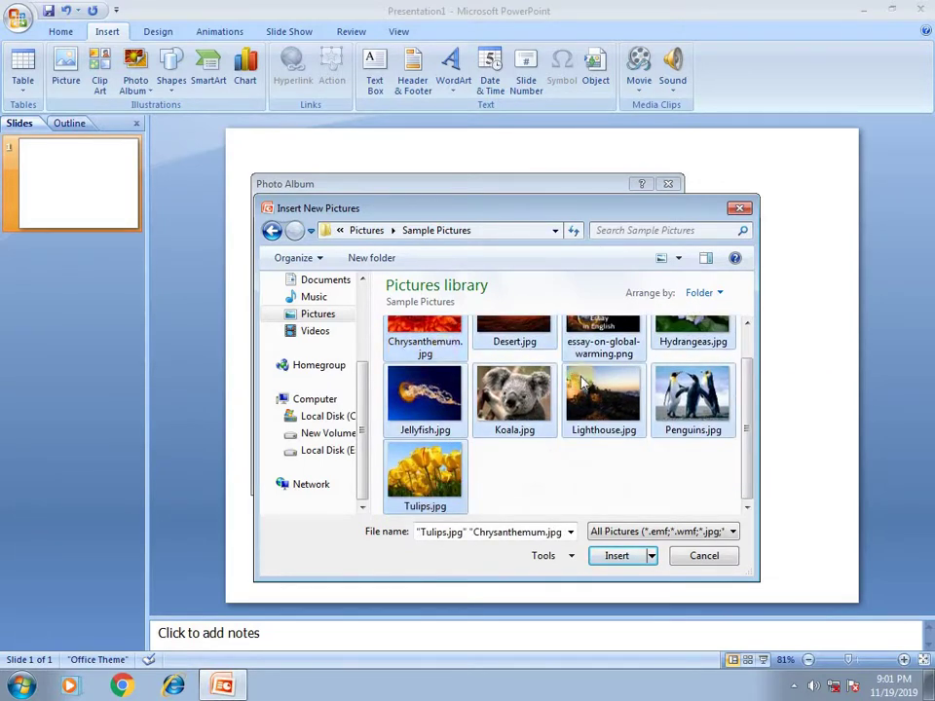
# Step: Insert the selected pictures and move Jellyfish up four places to first in the album
pyautogui.click(618, 559)
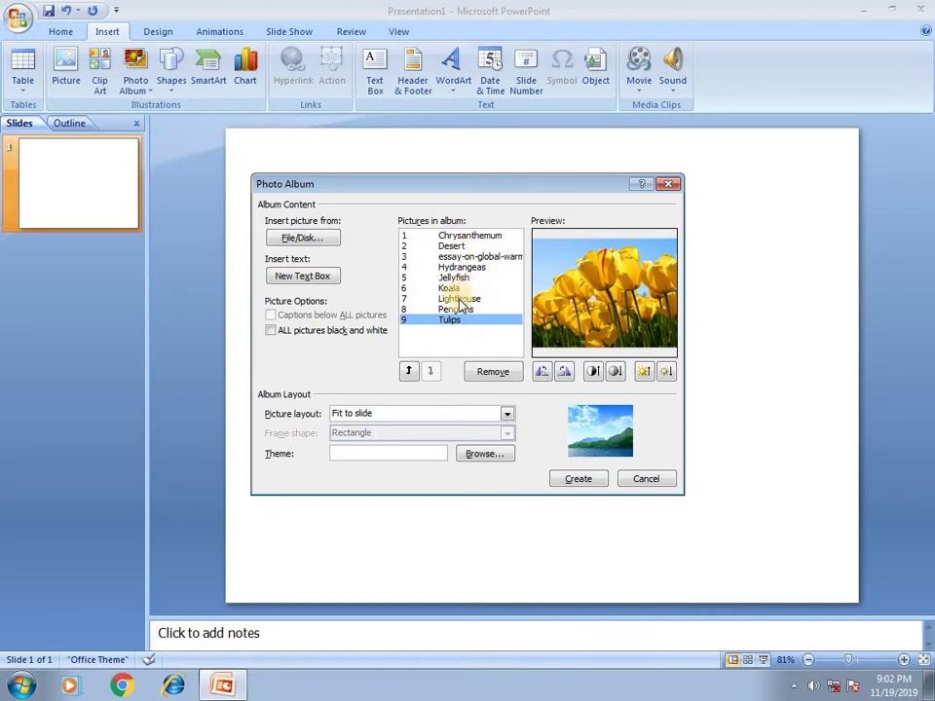
pyautogui.click(453, 278)
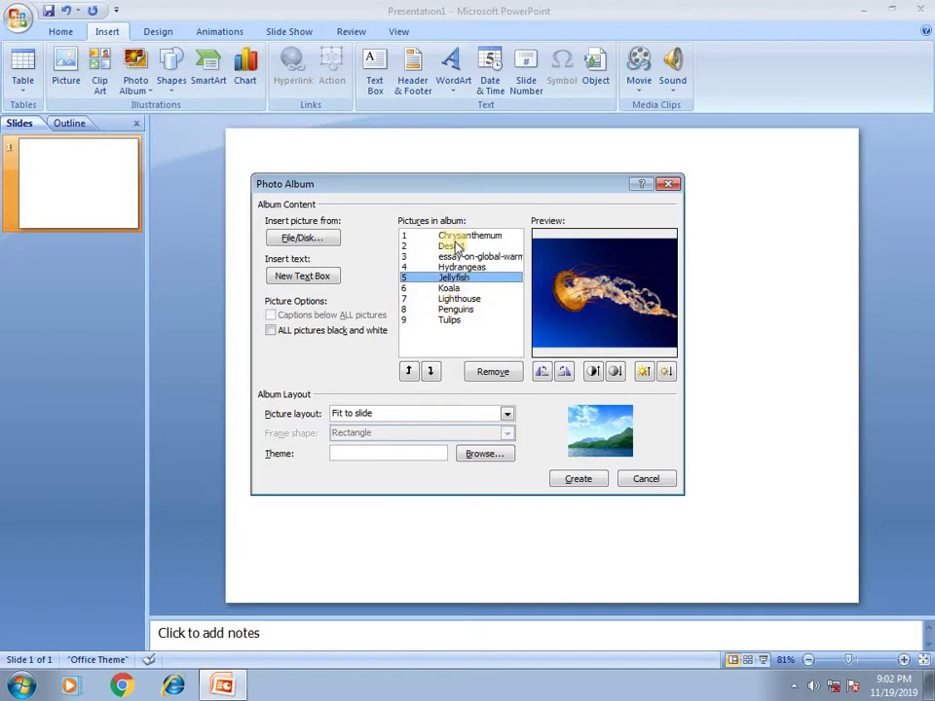
pyautogui.click(409, 373)
pyautogui.click(409, 373)
pyautogui.click(409, 373)
pyautogui.click(409, 373)
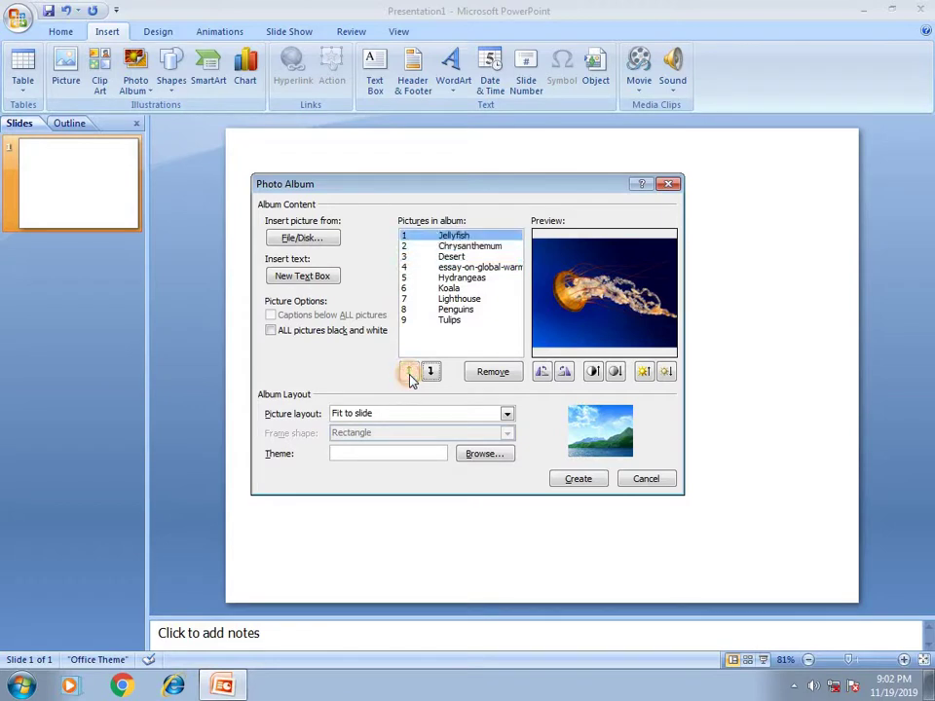
# Step: Move Hydrangeas down to eighth and select the global-warming essay image
pyautogui.click(454, 280)
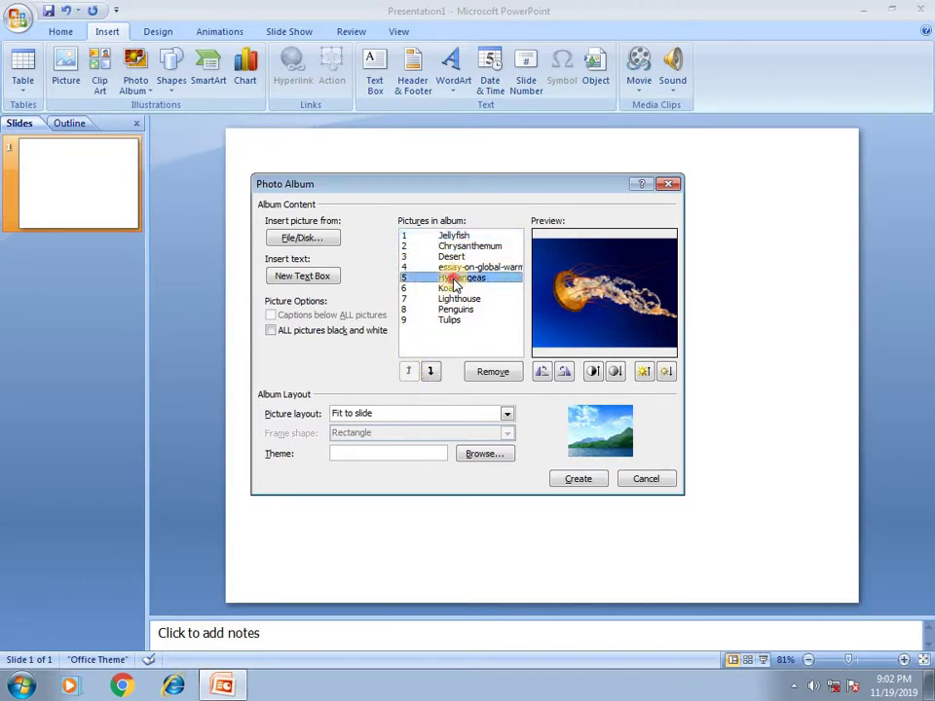
pyautogui.click(431, 374)
pyautogui.click(432, 374)
pyautogui.click(431, 374)
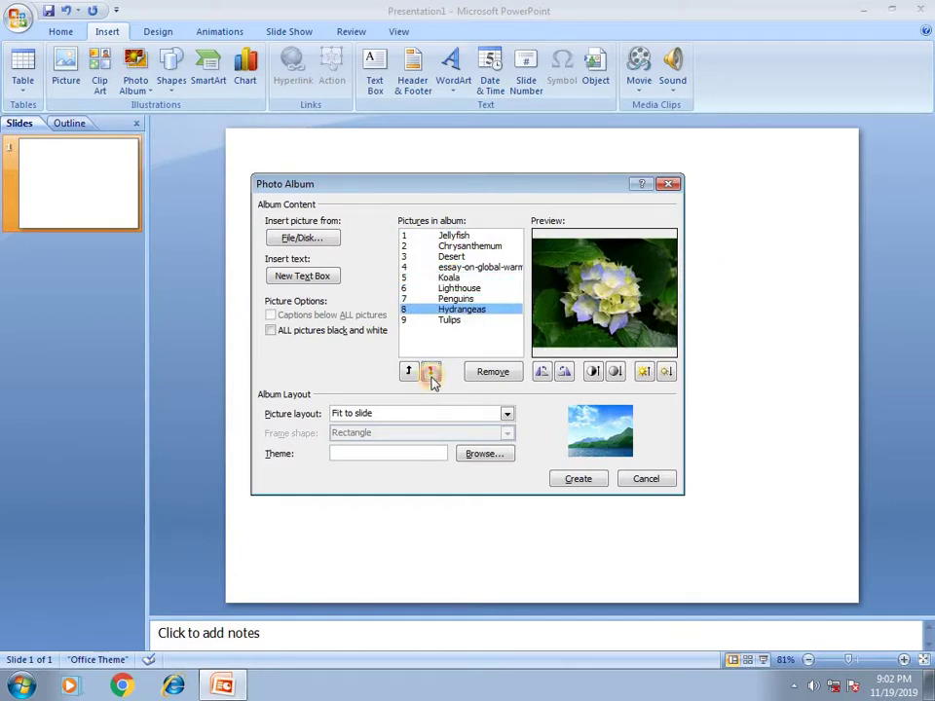
pyautogui.click(458, 299)
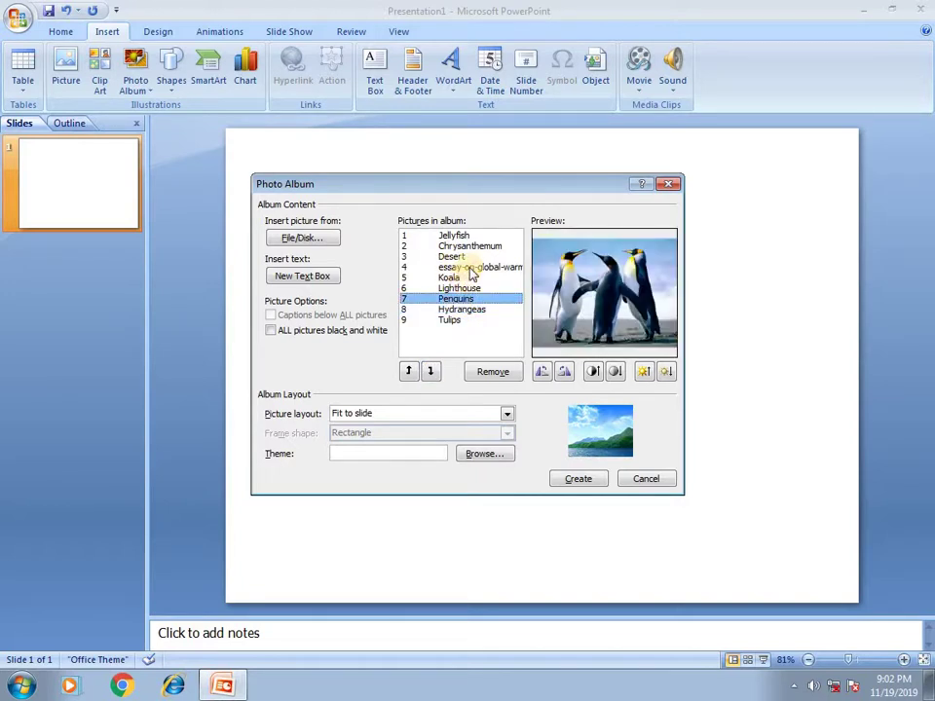
pyautogui.click(472, 267)
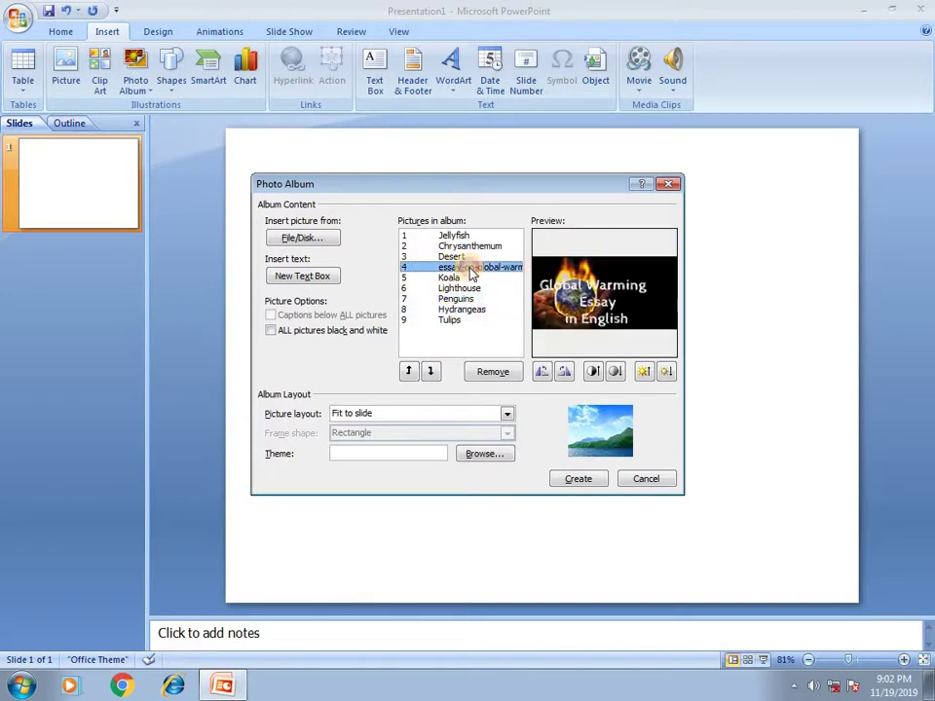
# Step: Remove the essay image, then give Koala less contrast and more brightness, keeping it landscape
pyautogui.click(494, 375)
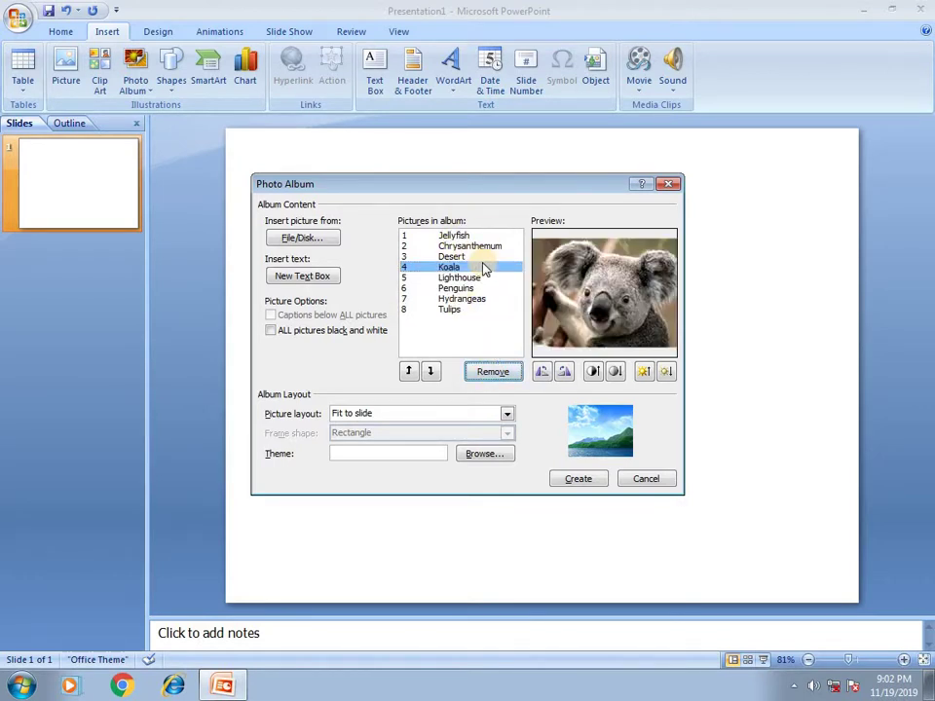
pyautogui.click(563, 374)
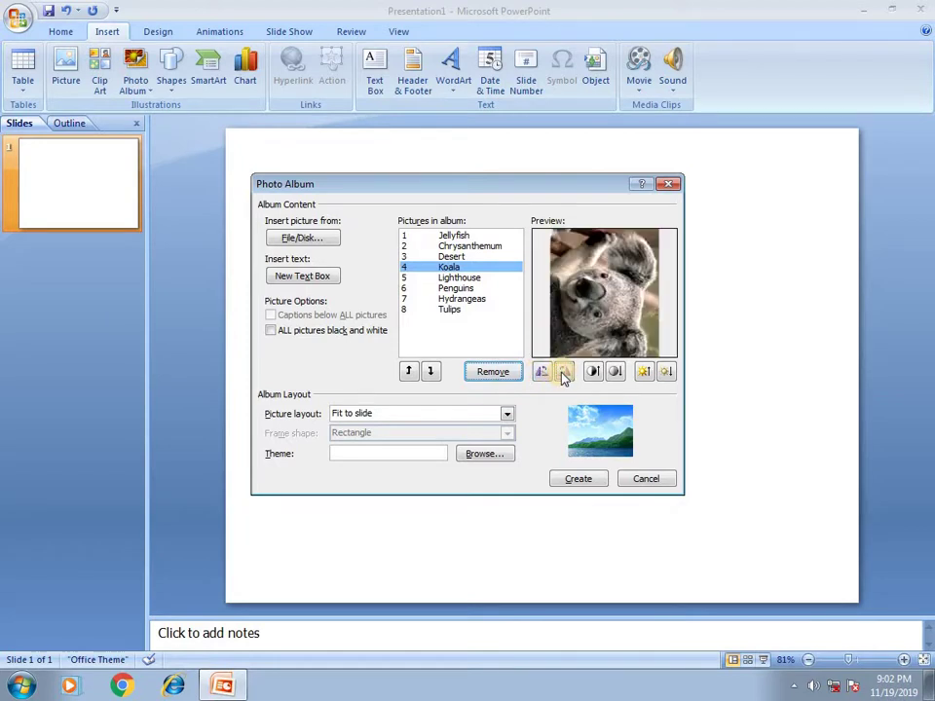
pyautogui.click(563, 374)
pyautogui.click(563, 374)
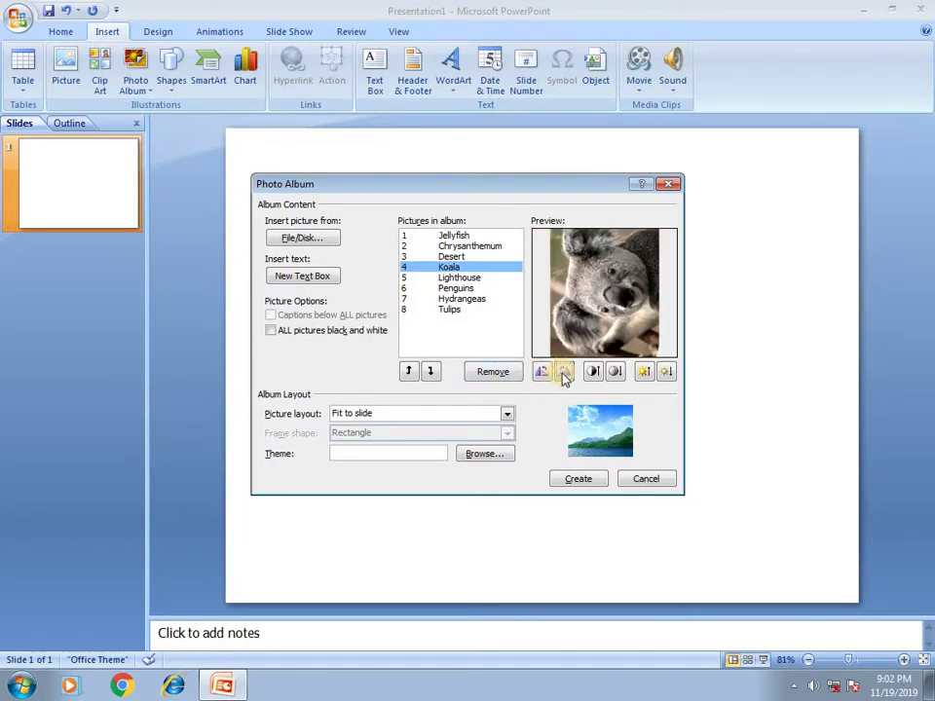
pyautogui.click(565, 374)
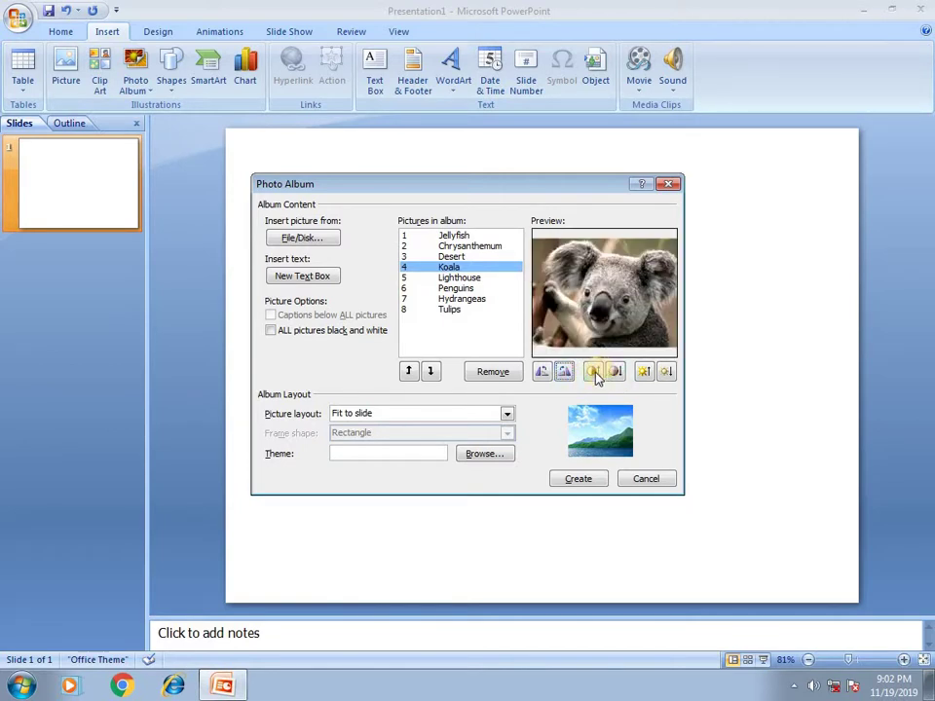
pyautogui.click(594, 373)
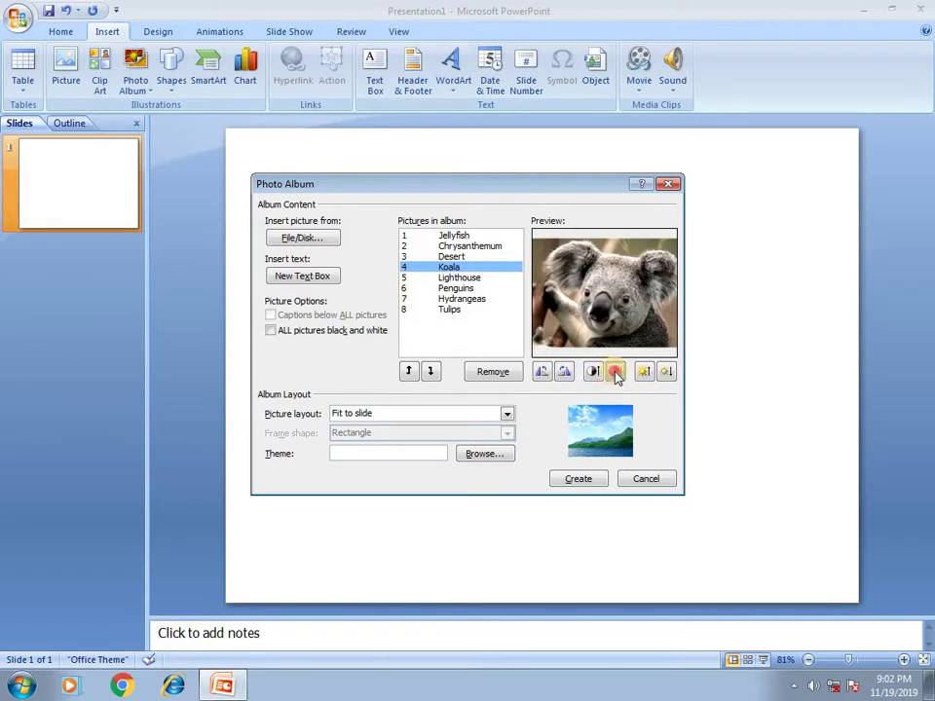
pyautogui.click(645, 376)
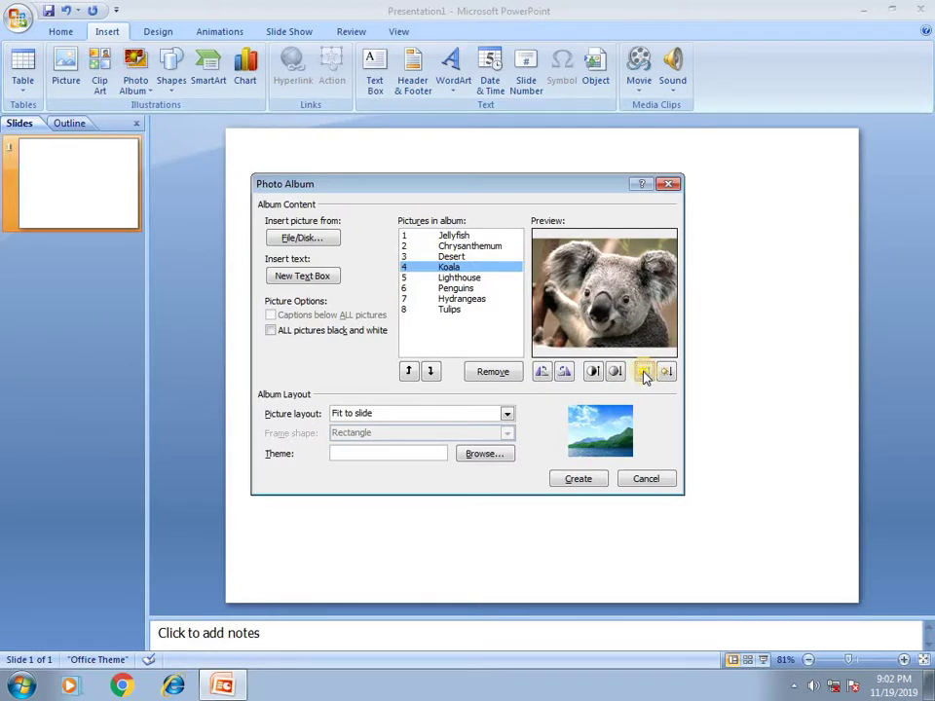
# Step: Set the album's picture layout to 2 pictures with title
pyautogui.click(508, 414)
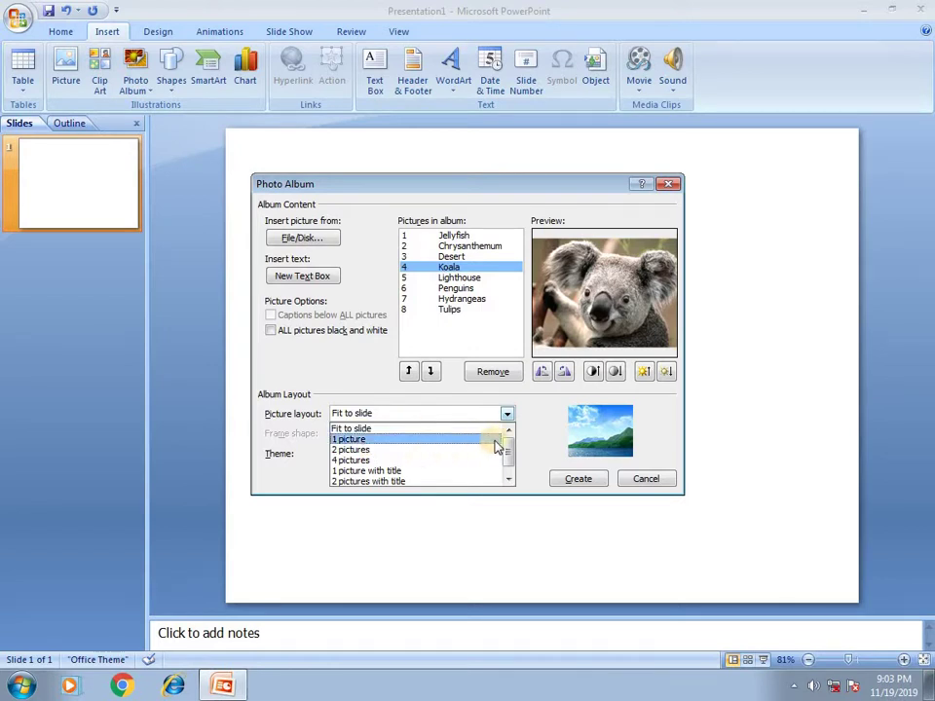
pyautogui.click(362, 450)
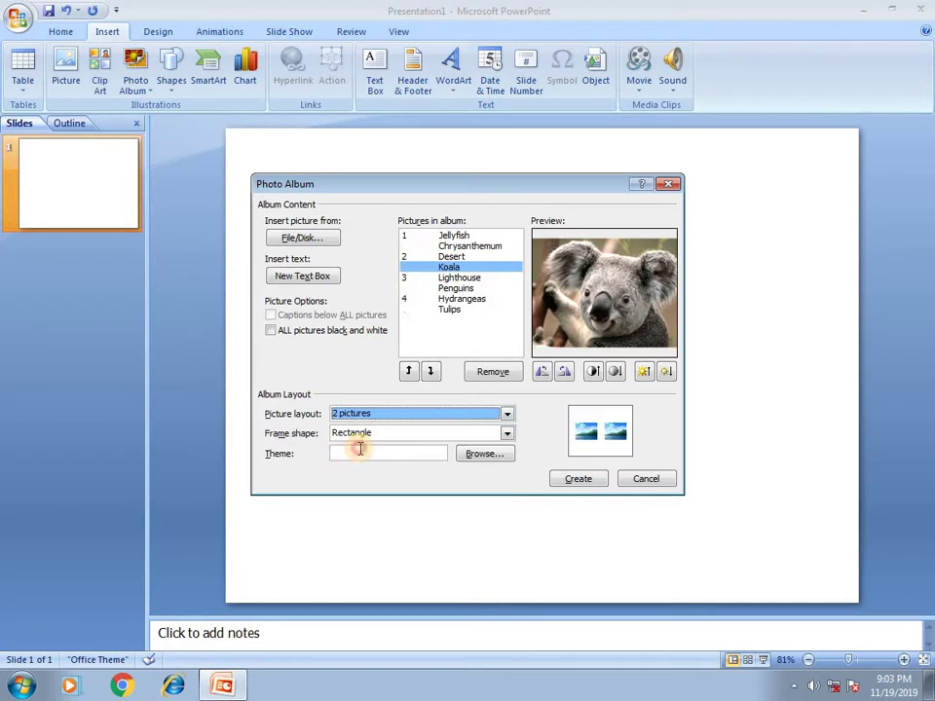
pyautogui.click(506, 414)
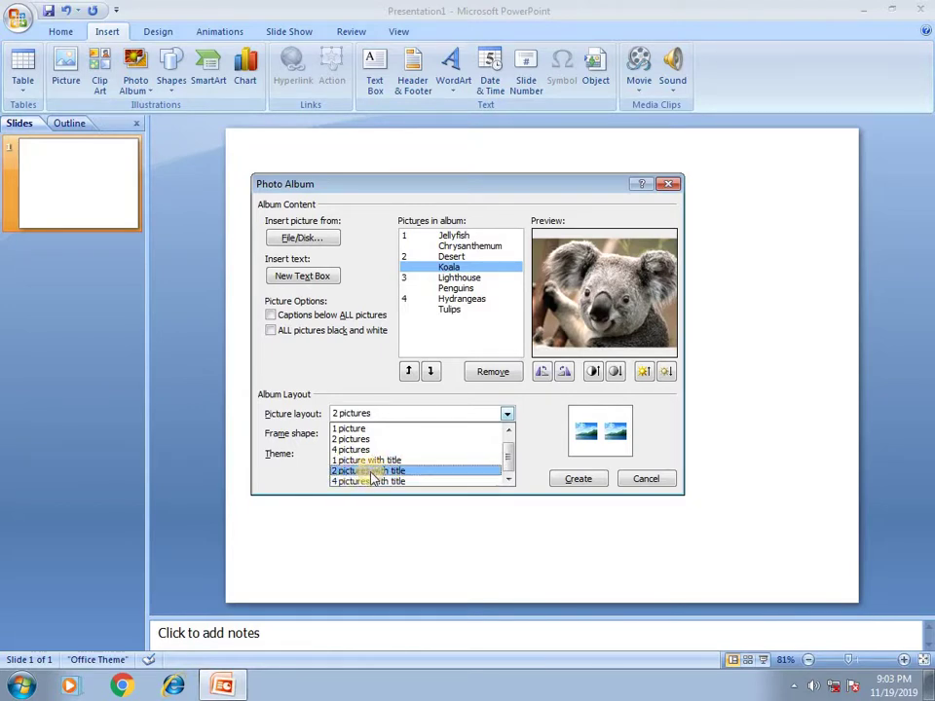
pyautogui.click(408, 477)
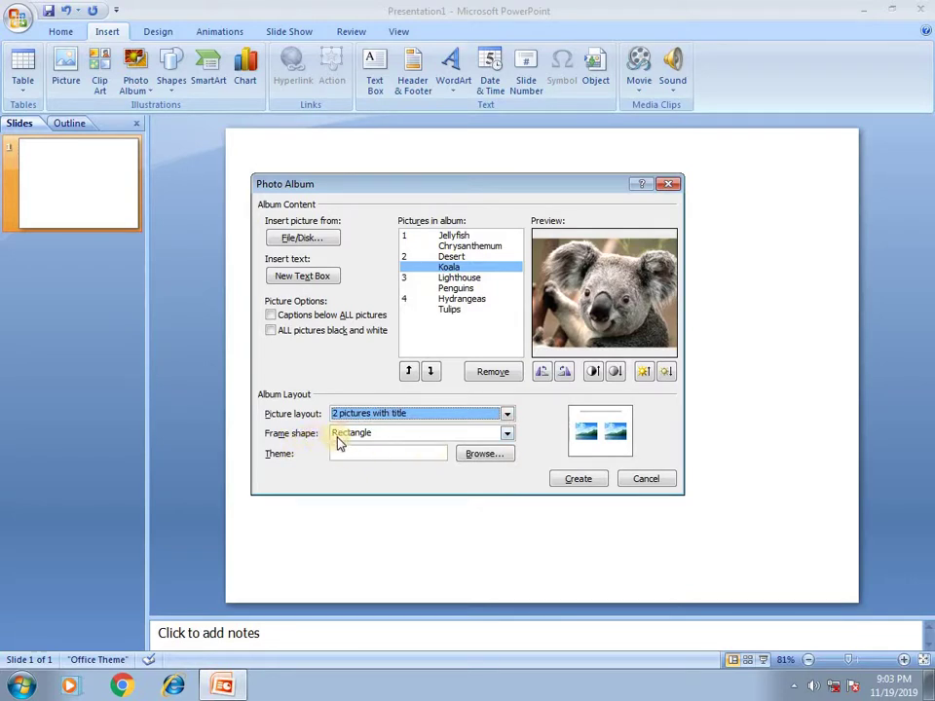
# Step: Set the frame shape to Simple Frame, Black after trying other frames
pyautogui.click(506, 435)
pyautogui.scroll(-1, 506, 474)
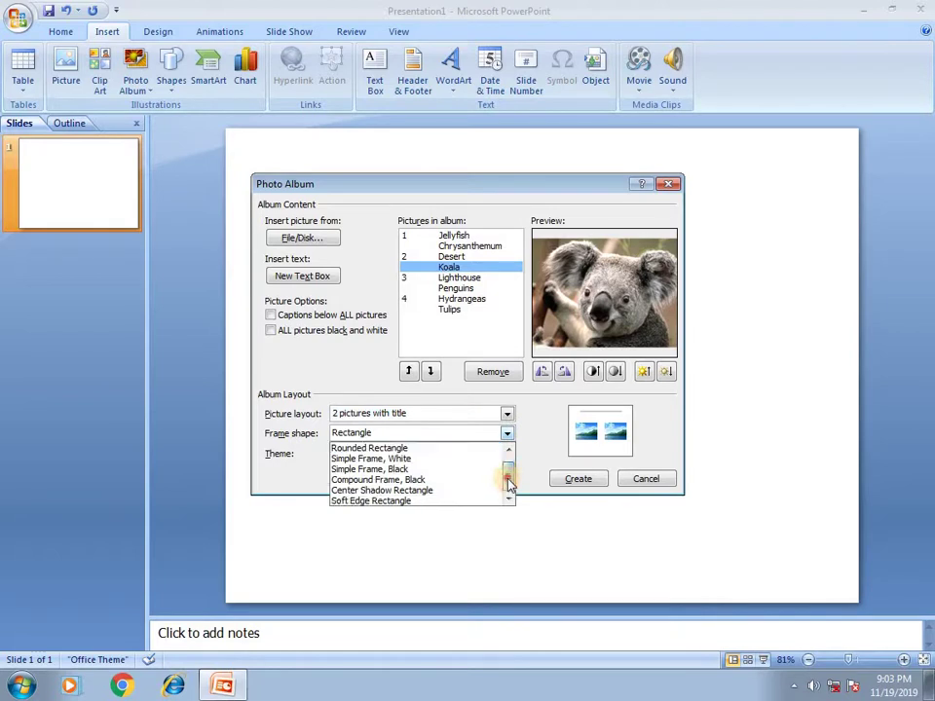
pyautogui.scroll(1, 506, 474)
pyautogui.click(377, 459)
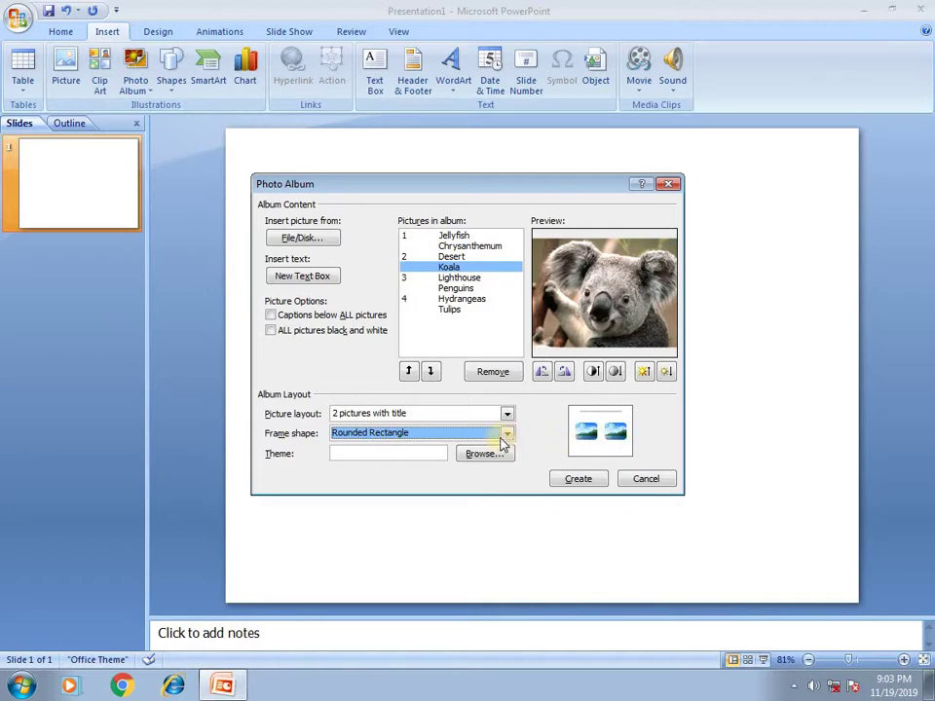
pyautogui.click(505, 436)
pyautogui.click(394, 479)
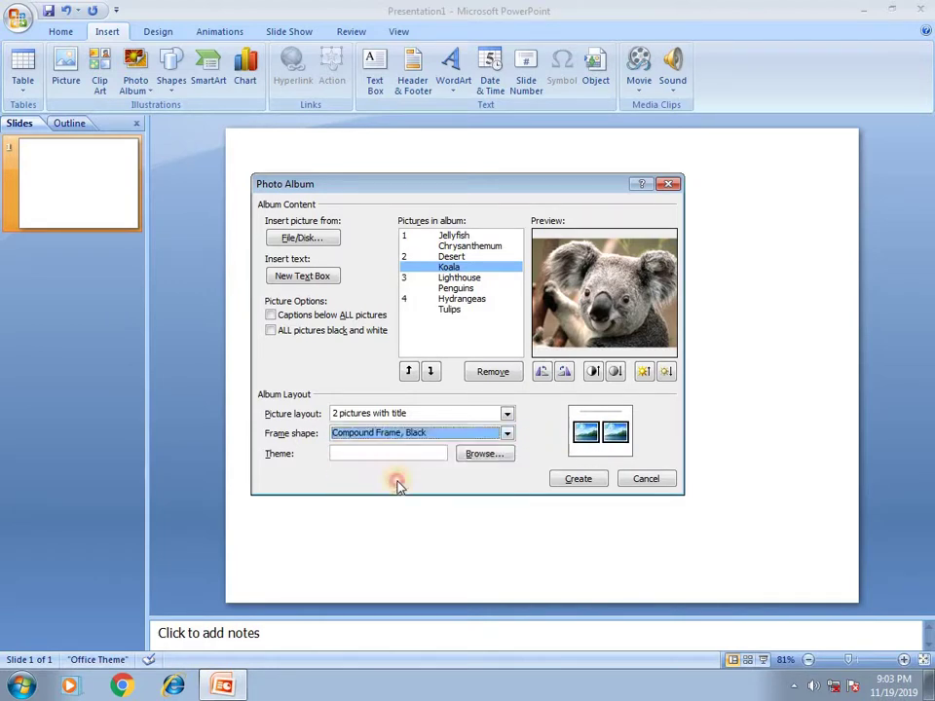
pyautogui.click(508, 434)
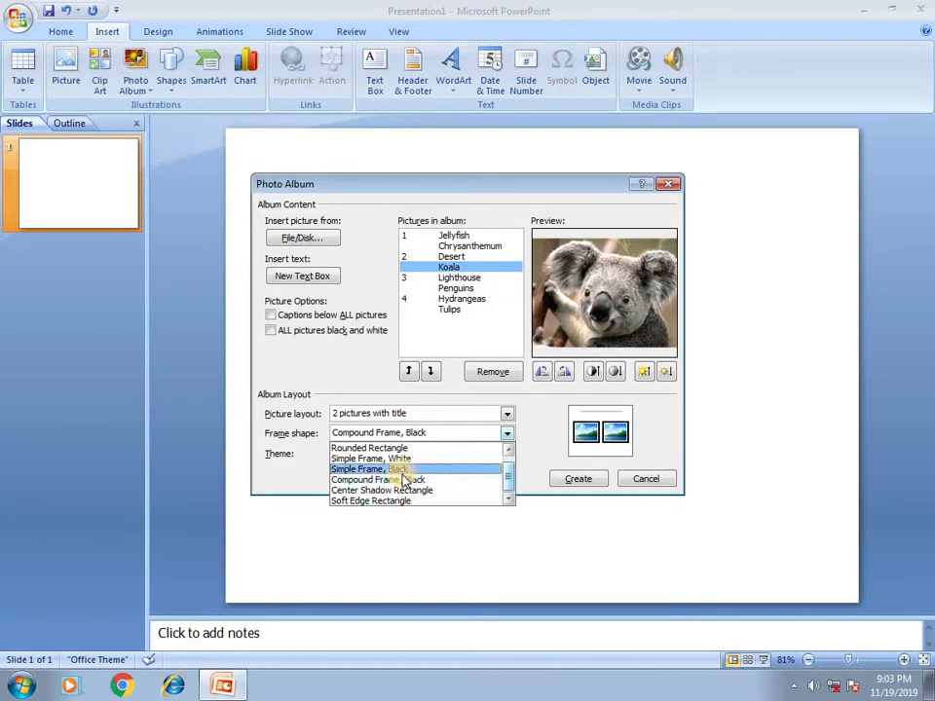
pyautogui.click(394, 470)
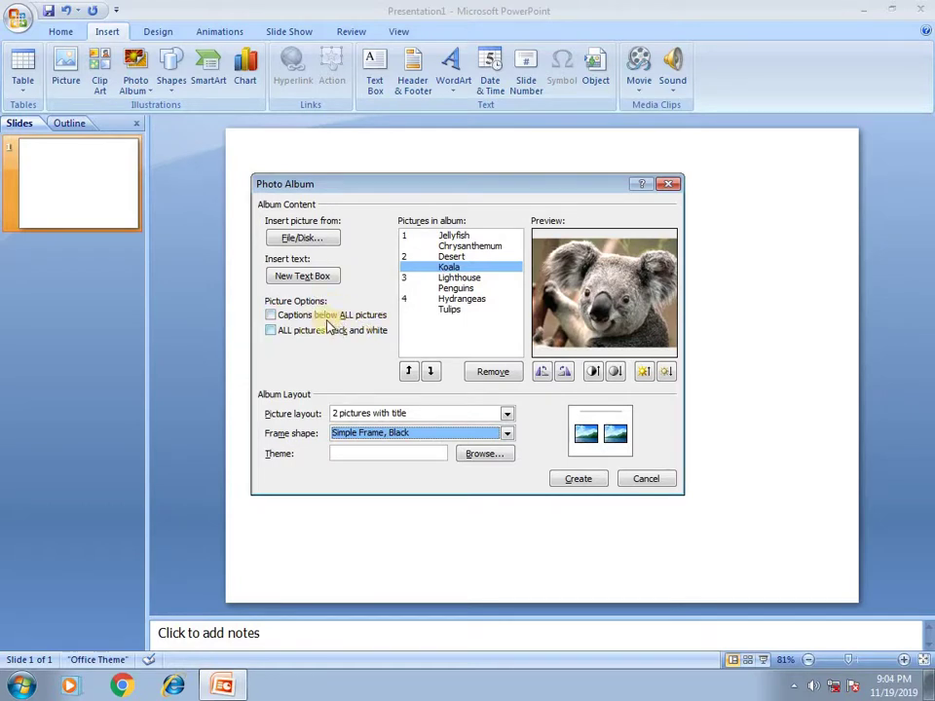
# Step: Add captions below all pictures and preview the album pictures in black and white
pyautogui.click(272, 318)
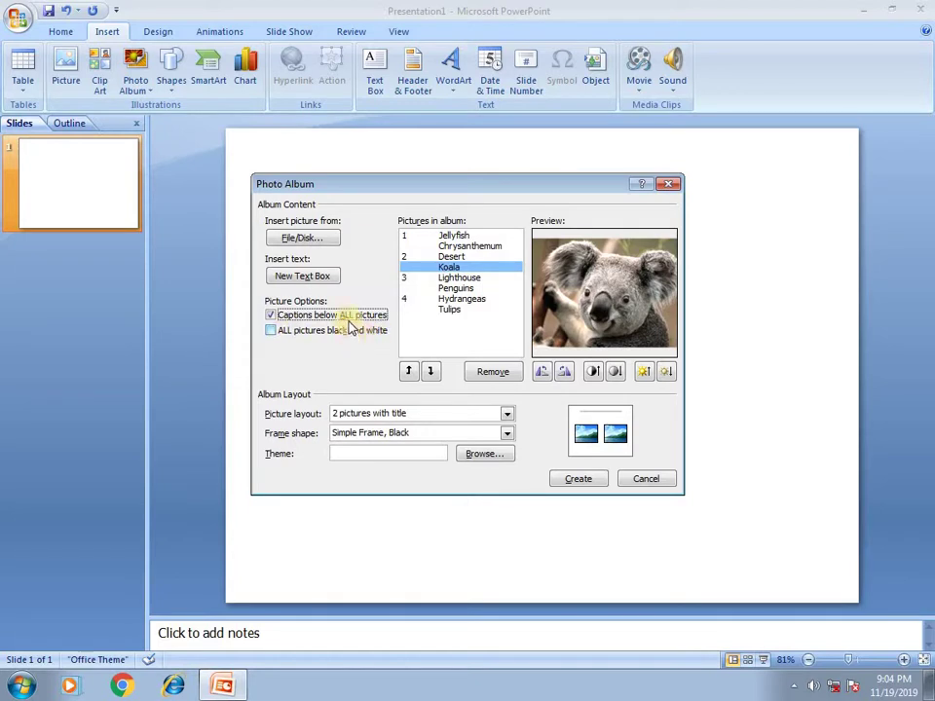
pyautogui.click(271, 333)
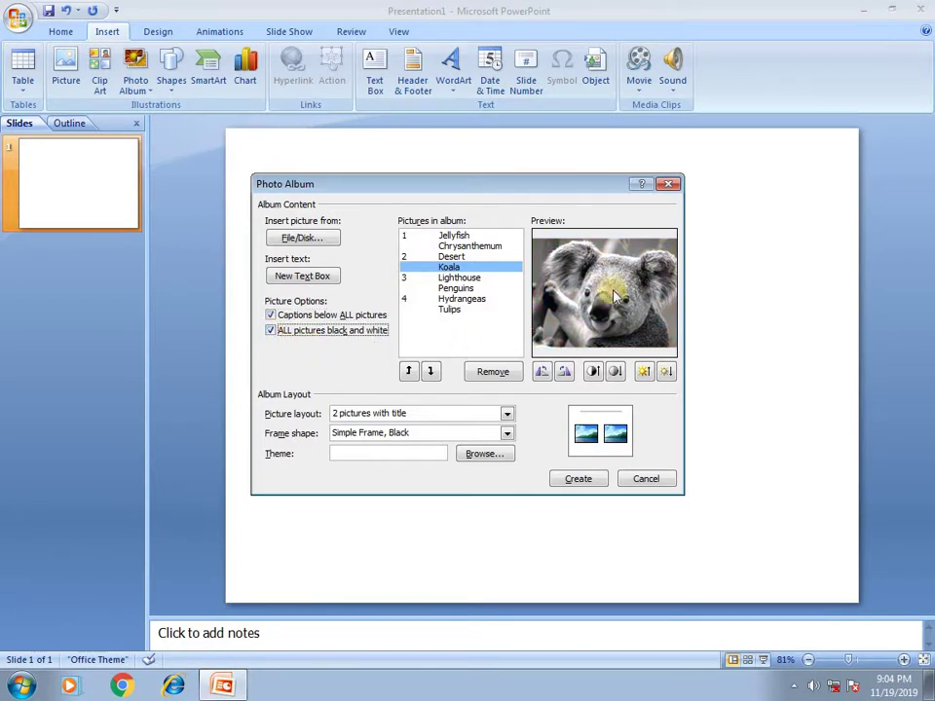
pyautogui.click(462, 299)
pyautogui.click(446, 256)
pyautogui.click(448, 236)
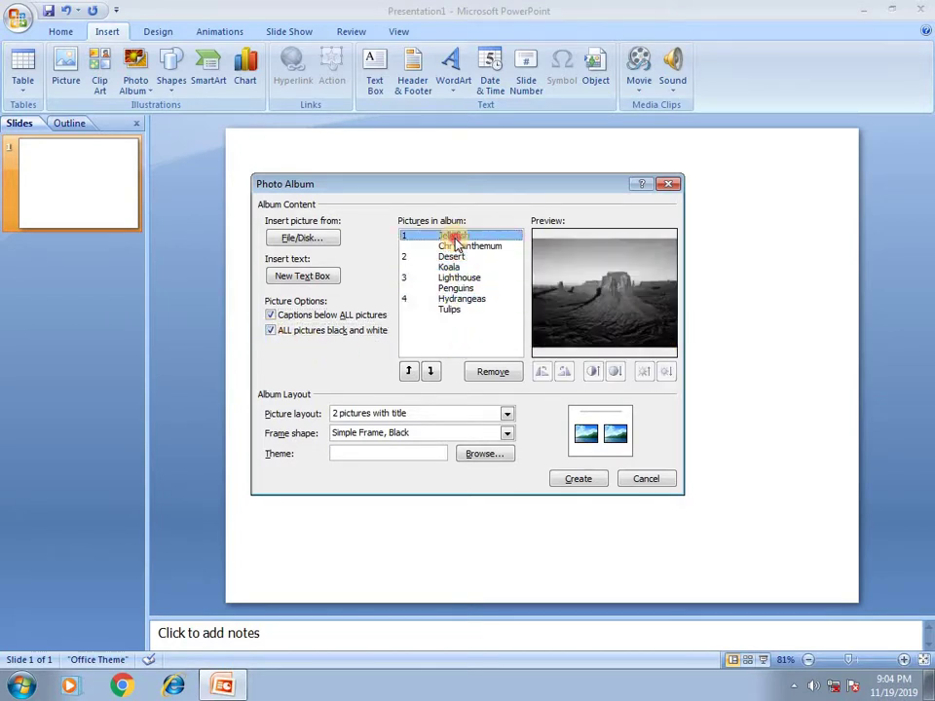
pyautogui.click(458, 277)
# Step: Switch the pictures back to colour and create the album presentation
pyautogui.click(454, 309)
pyautogui.click(455, 288)
pyautogui.click(448, 261)
pyautogui.click(432, 312)
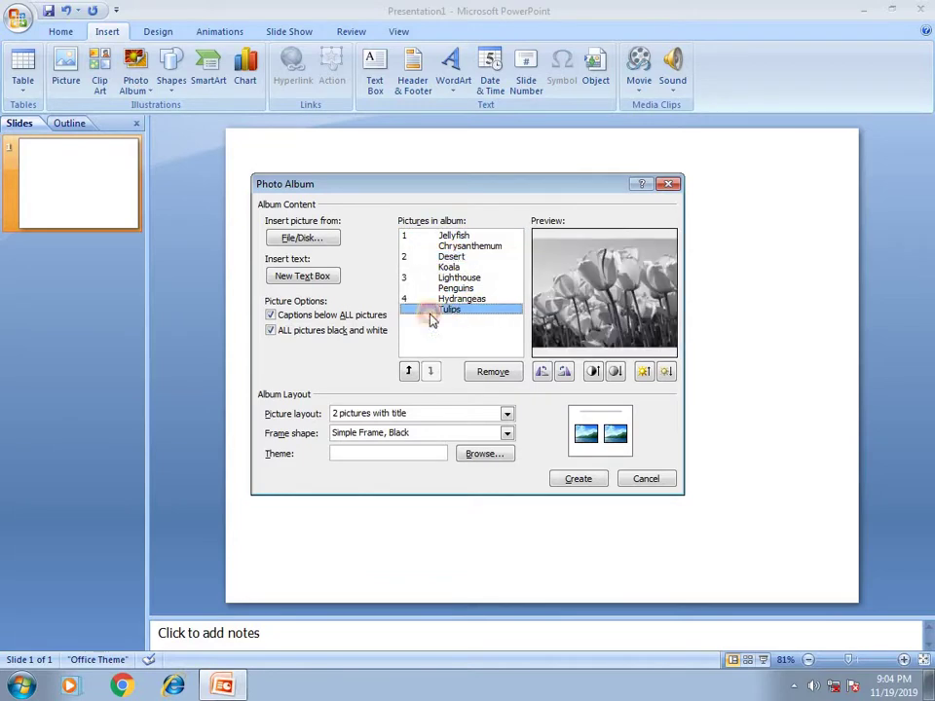
pyautogui.click(272, 331)
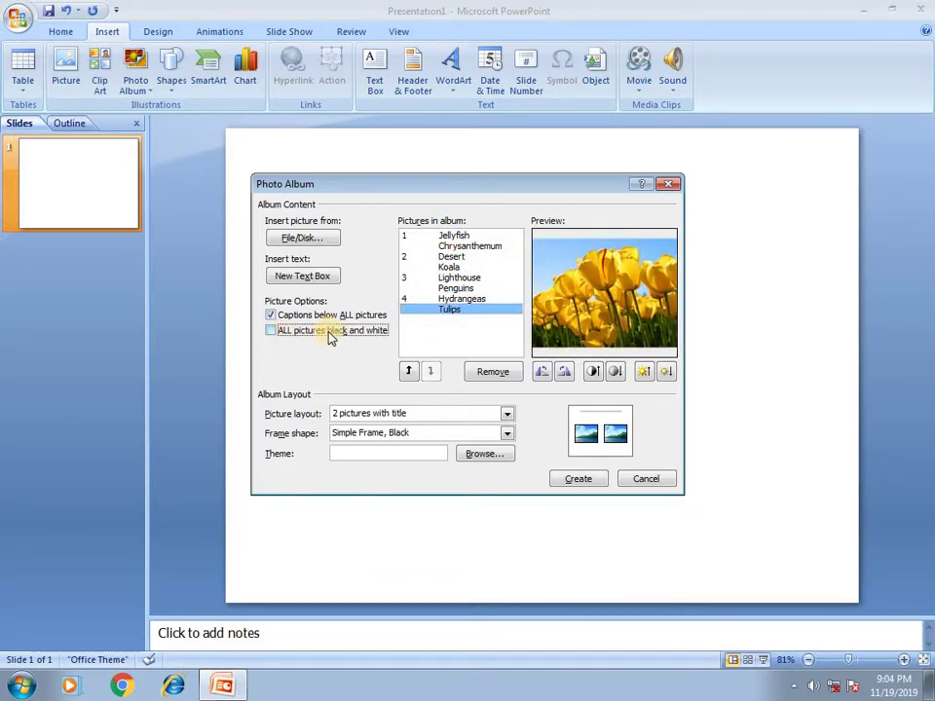
pyautogui.click(577, 479)
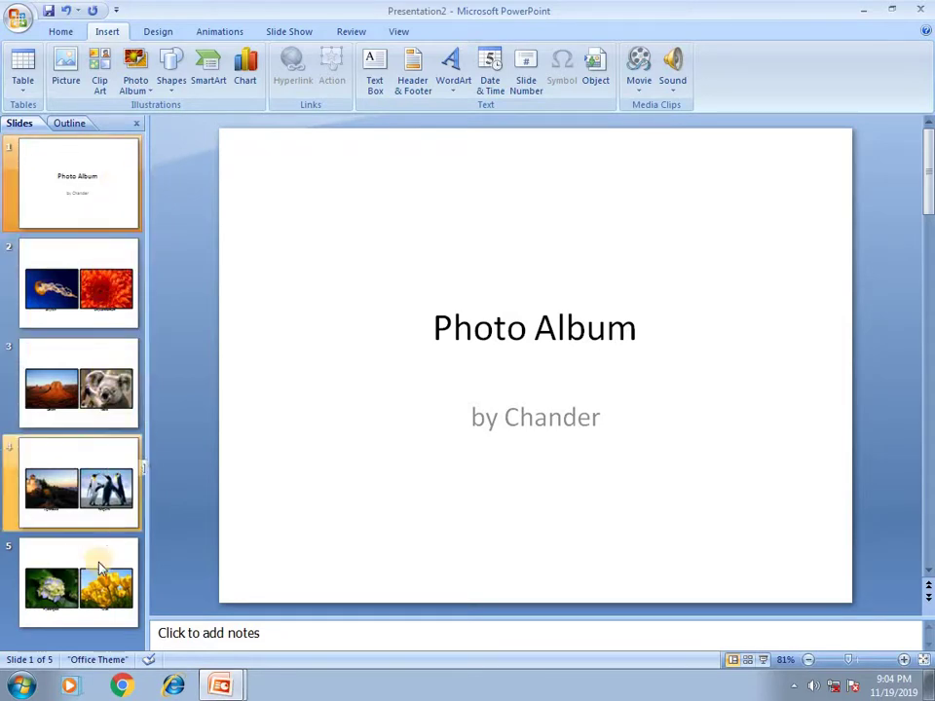
# Step: Browse the album slides, then return to slide 2 with Jellyfish and Chrysanthemum
pyautogui.moveTo(930, 167); pyautogui.dragTo(930, 305)
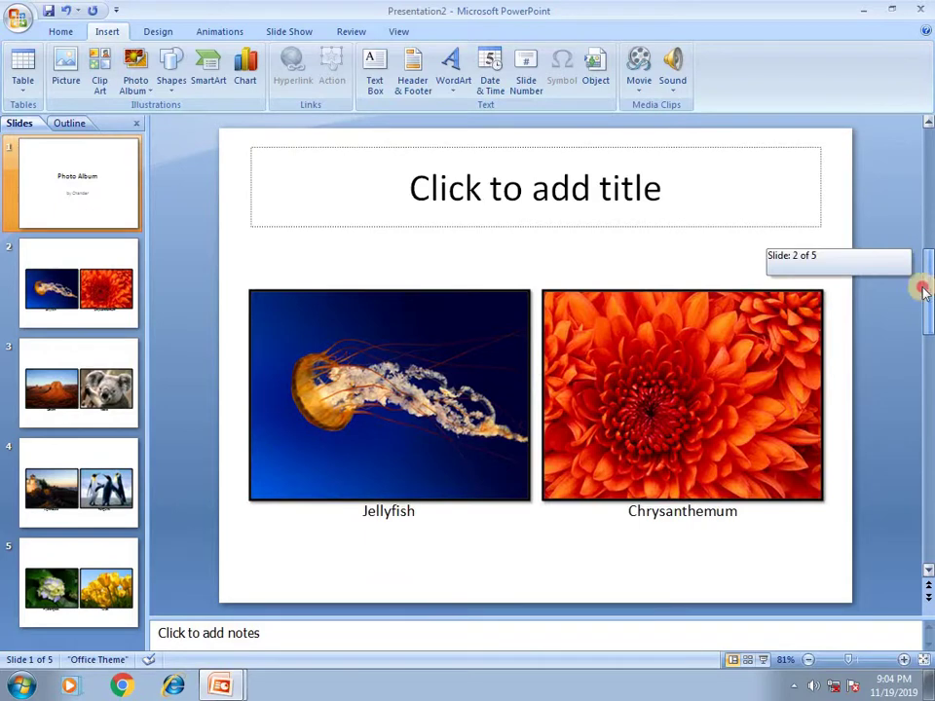
pyautogui.moveTo(930, 305); pyautogui.dragTo(923, 287)
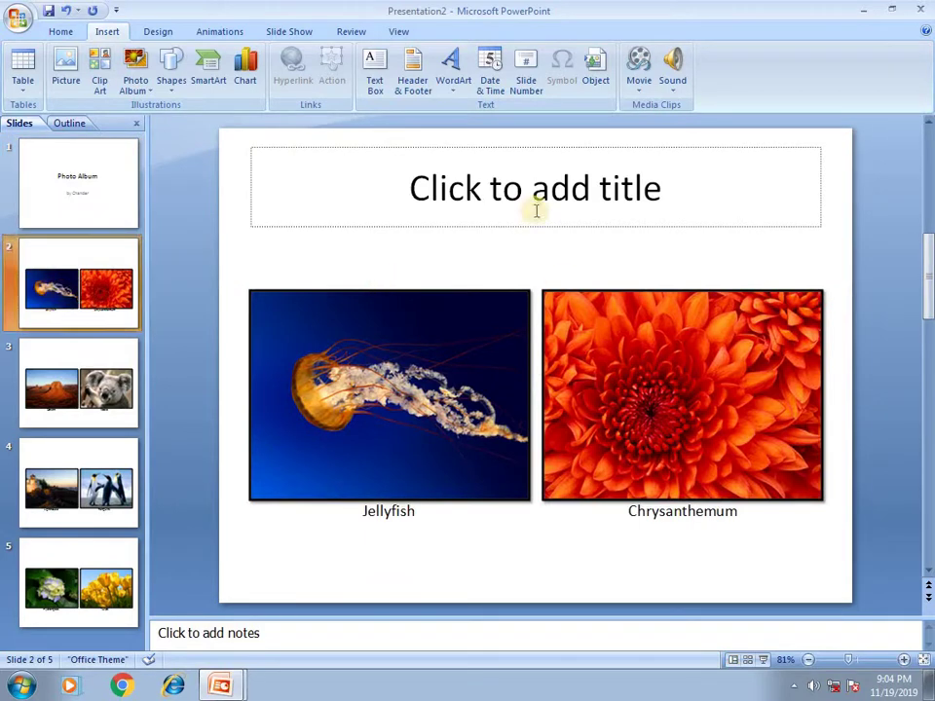
pyautogui.click(378, 510)
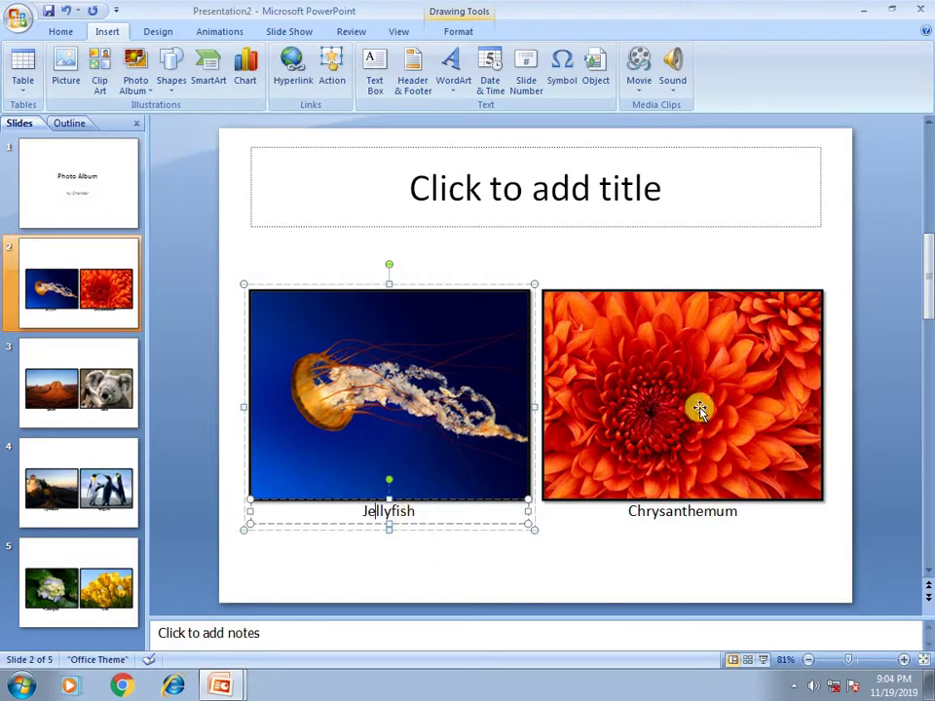
pyautogui.click(413, 516)
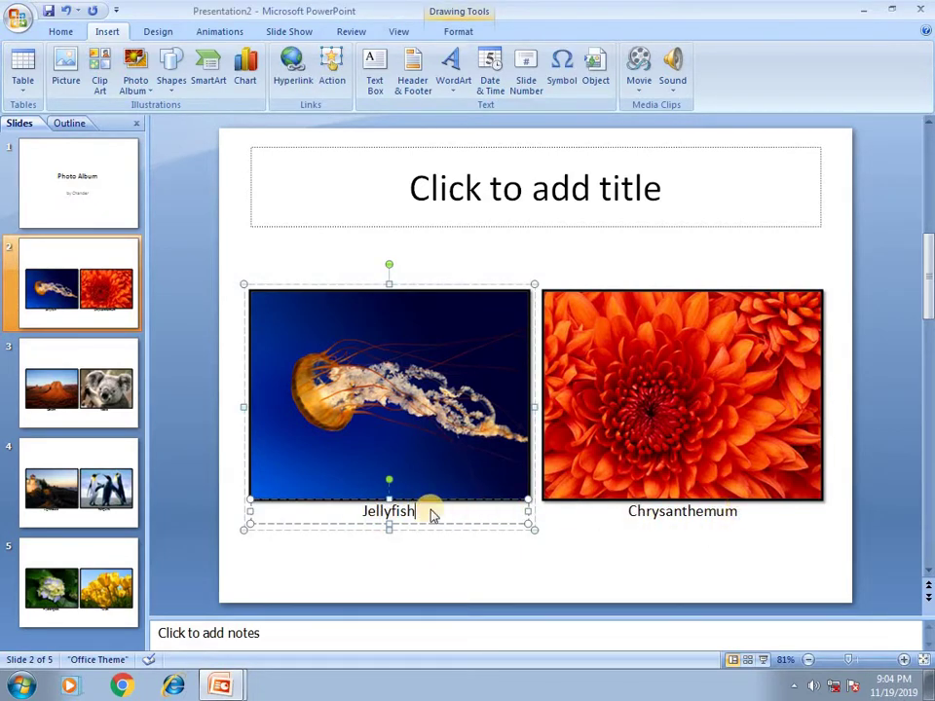
pyautogui.click(78, 385)
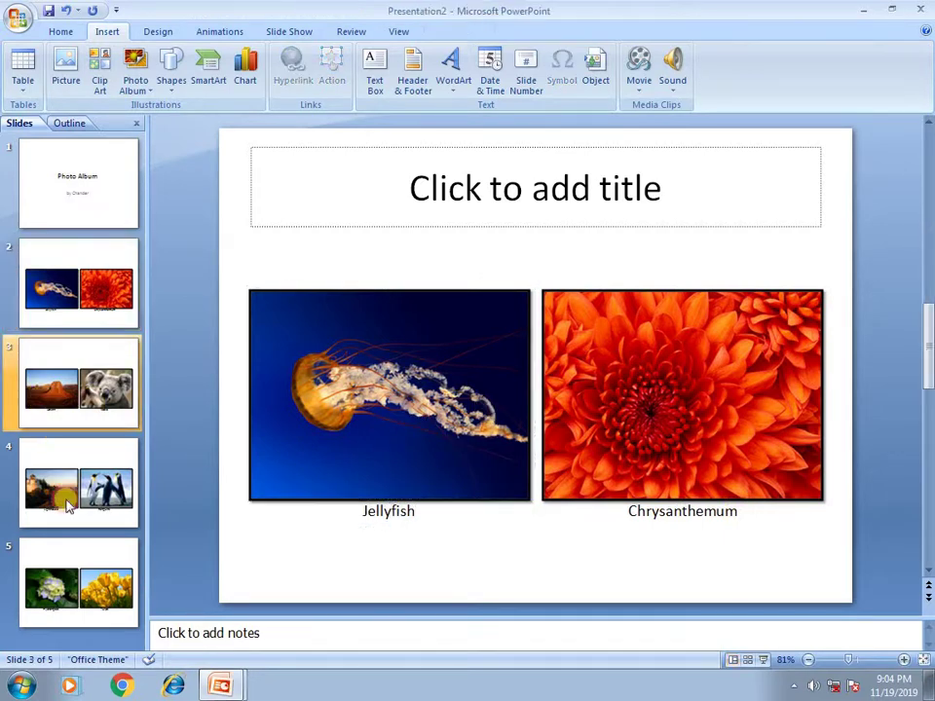
pyautogui.click(67, 492)
pyautogui.click(109, 284)
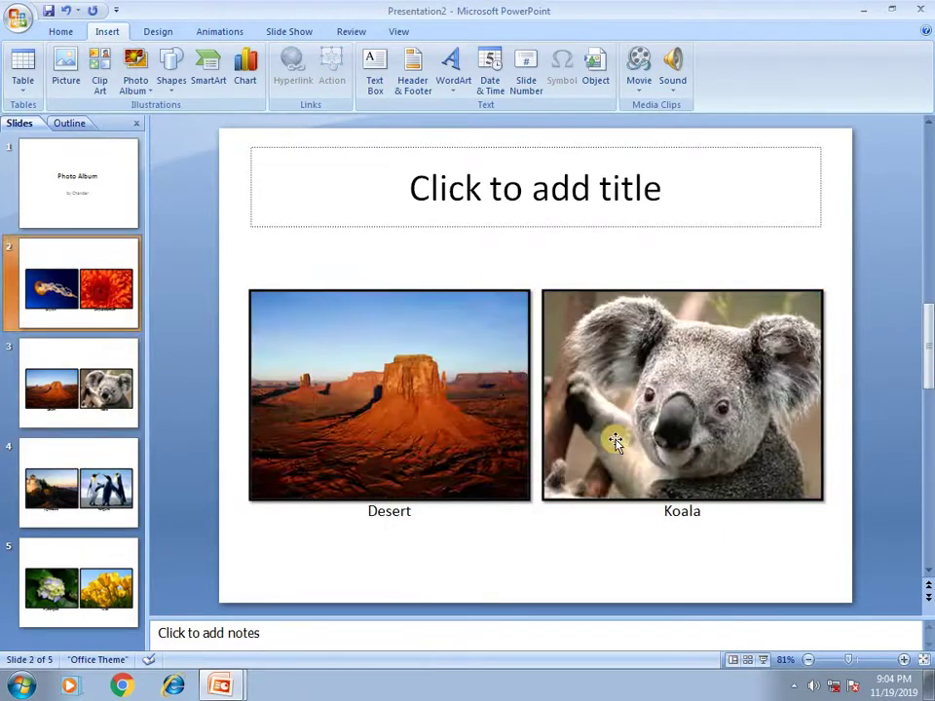
pyautogui.click(424, 367)
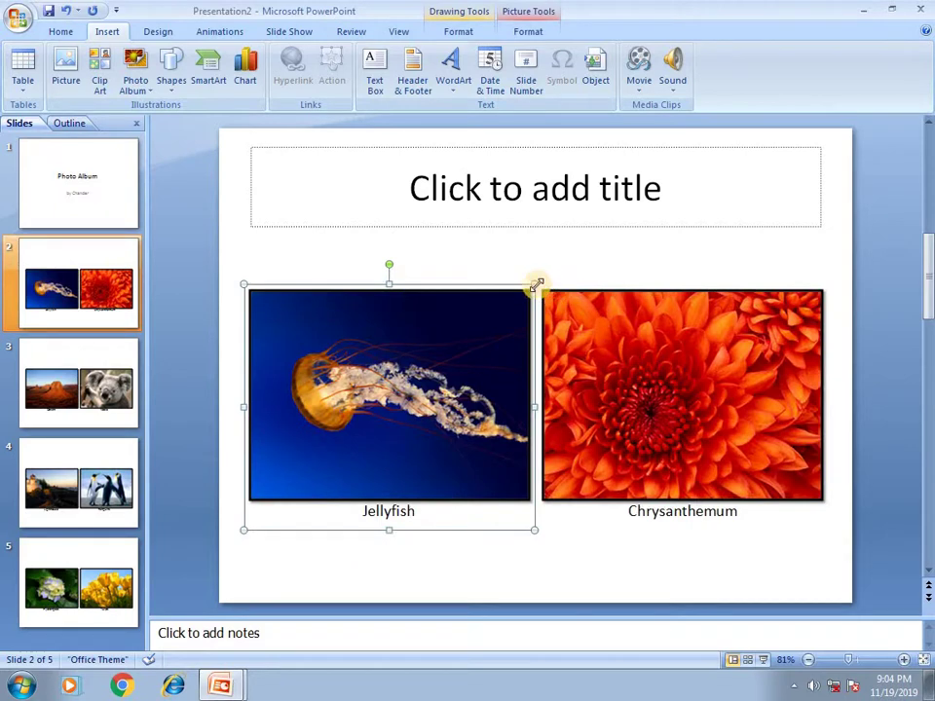
# Step: Resize the Jellyfish and Chrysanthemum pictures on slide 2 so they sit side by side
pyautogui.moveTo(533, 284); pyautogui.dragTo(555, 254)
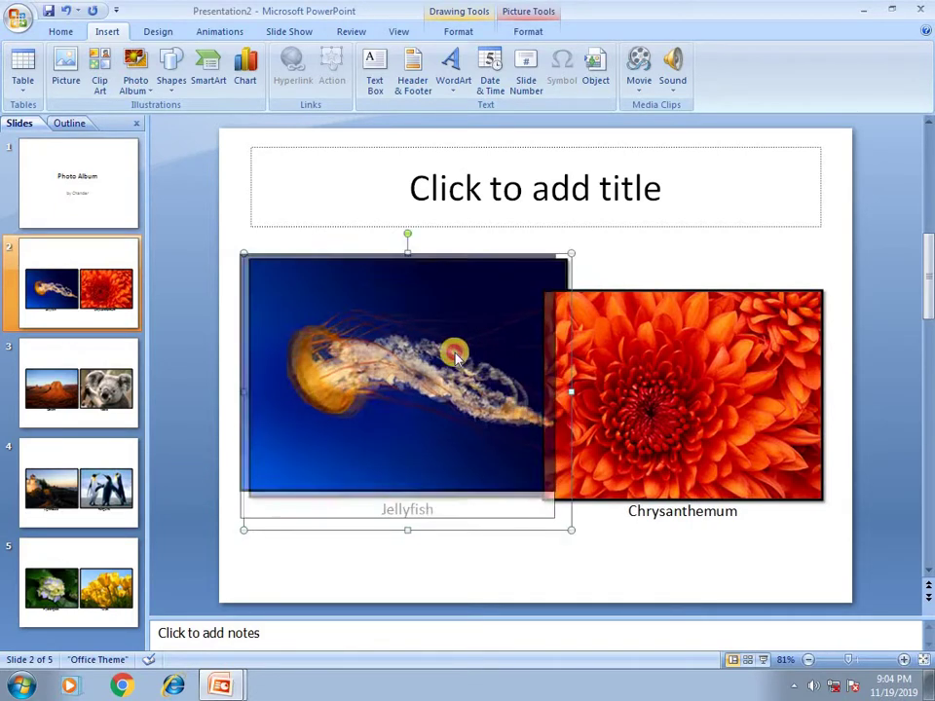
pyautogui.click(753, 334)
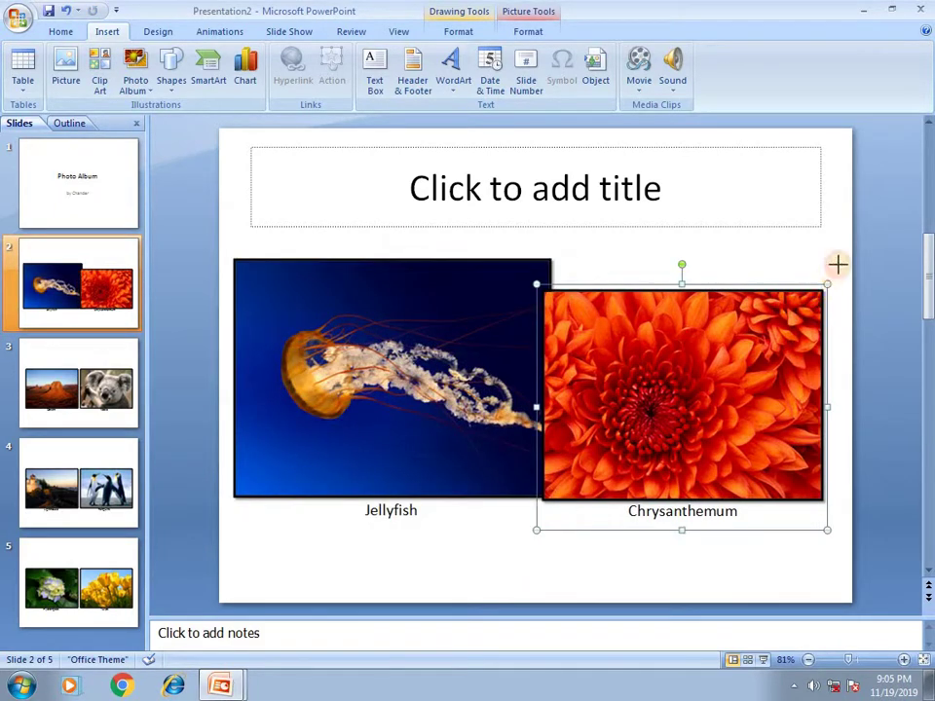
pyautogui.moveTo(836, 265)
pyautogui.mouseDown()
pyautogui.moveTo(687, 363)
pyautogui.moveTo(710, 359)
pyautogui.moveTo(867, 254)
pyautogui.moveTo(484, 383)
pyautogui.mouseUp()
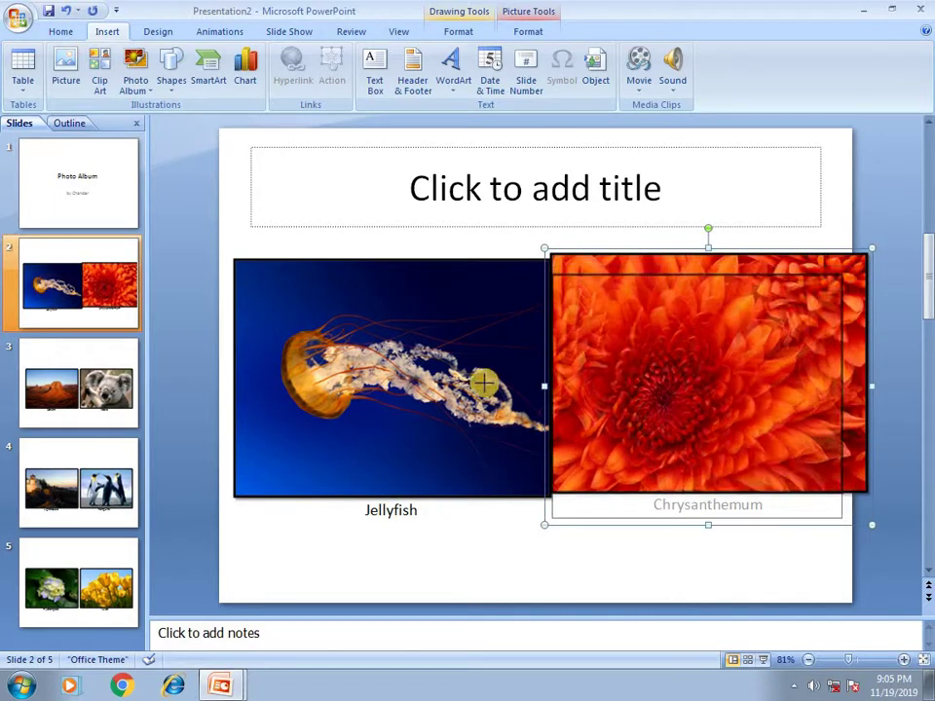
pyautogui.click(538, 389)
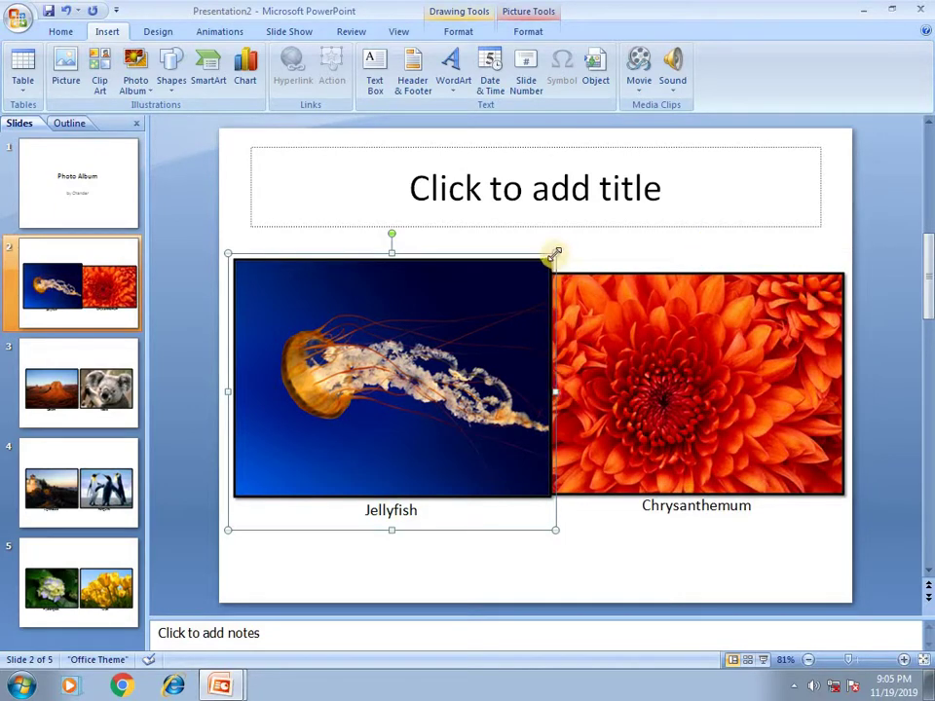
pyautogui.moveTo(556, 253); pyautogui.dragTo(531, 276)
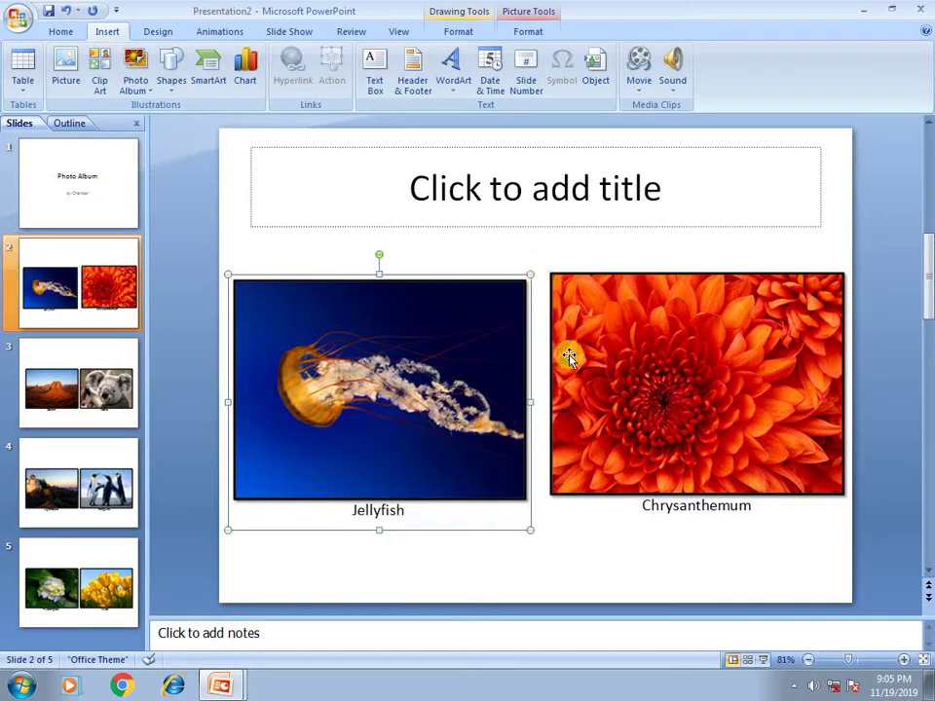
pyautogui.click(586, 548)
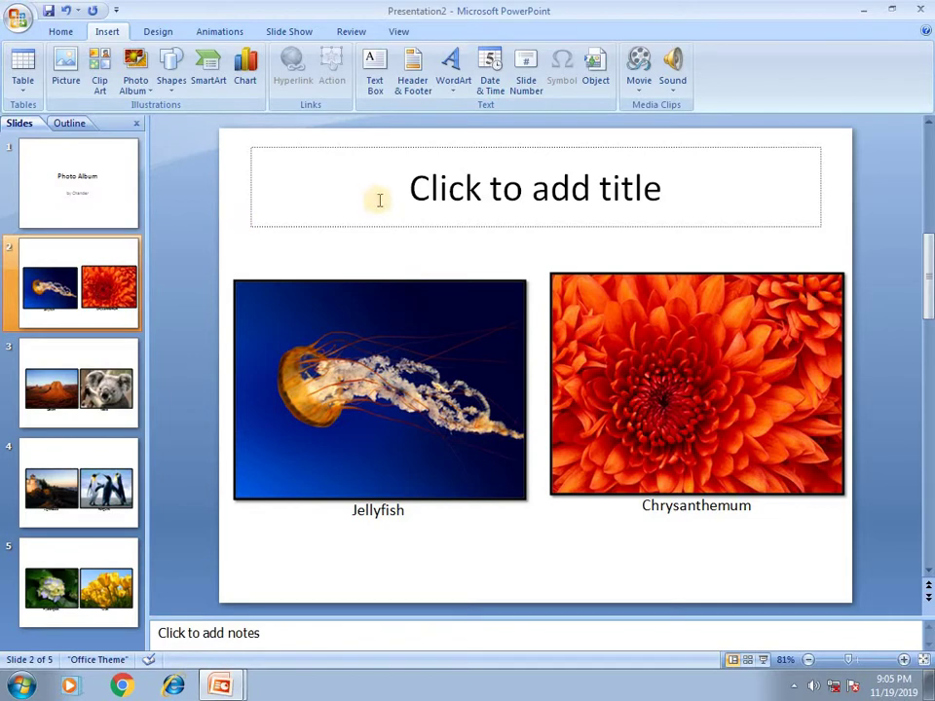
# Step: Apply the Flow theme to all slides, then display the Photo Album title slide
pyautogui.click(157, 32)
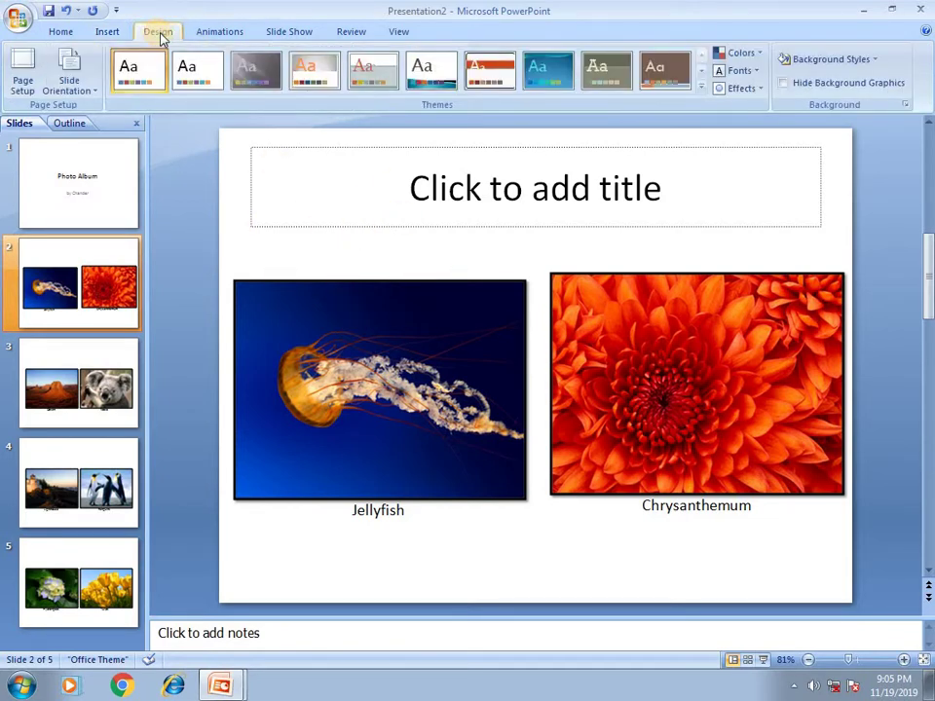
pyautogui.click(701, 89)
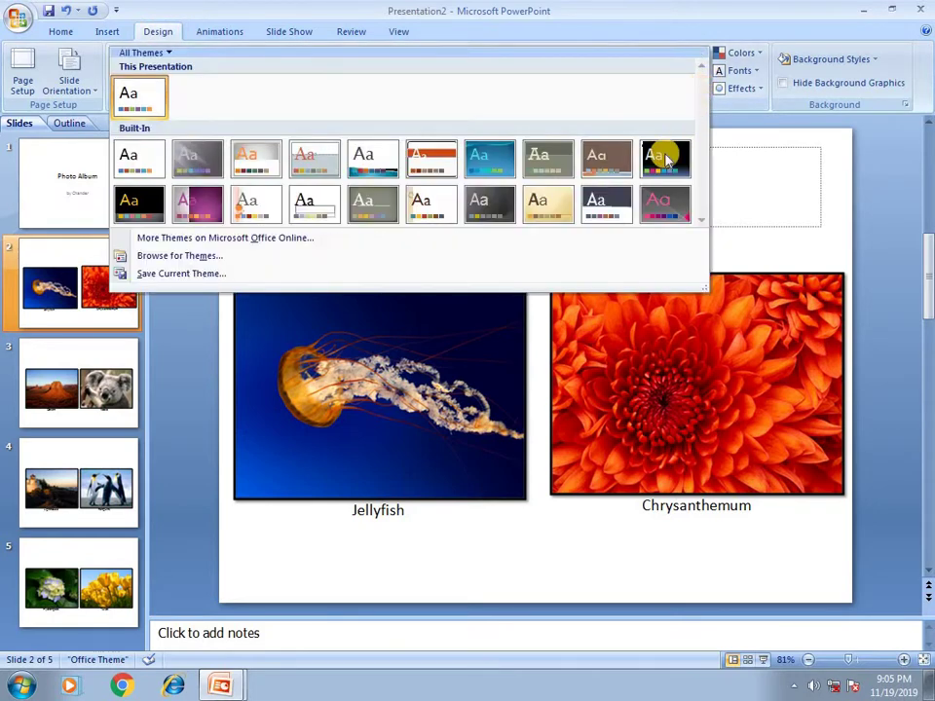
pyautogui.click(496, 171)
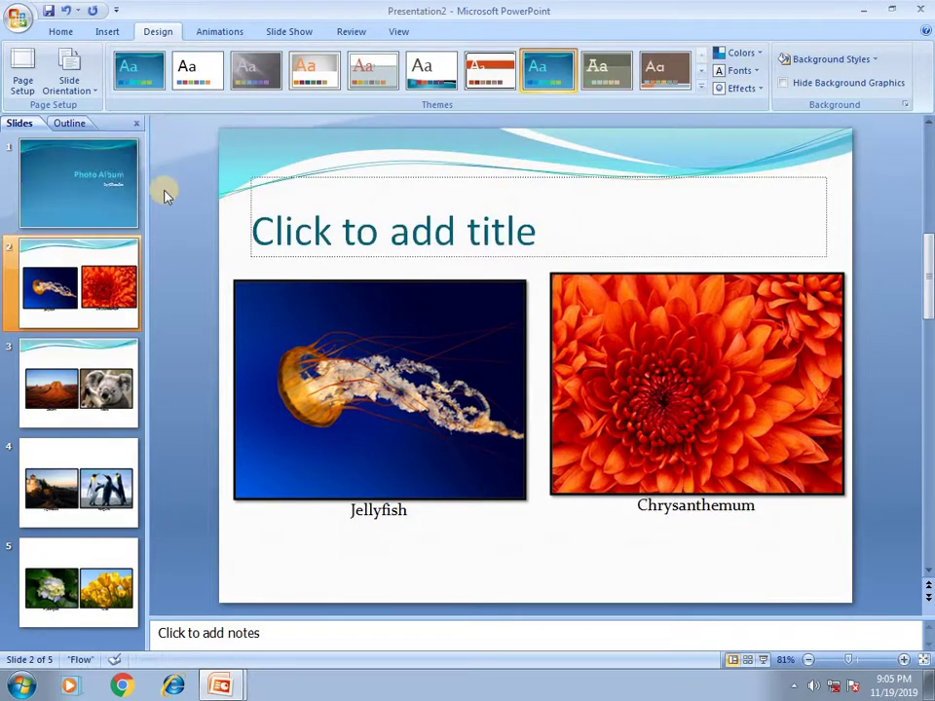
pyautogui.click(504, 231)
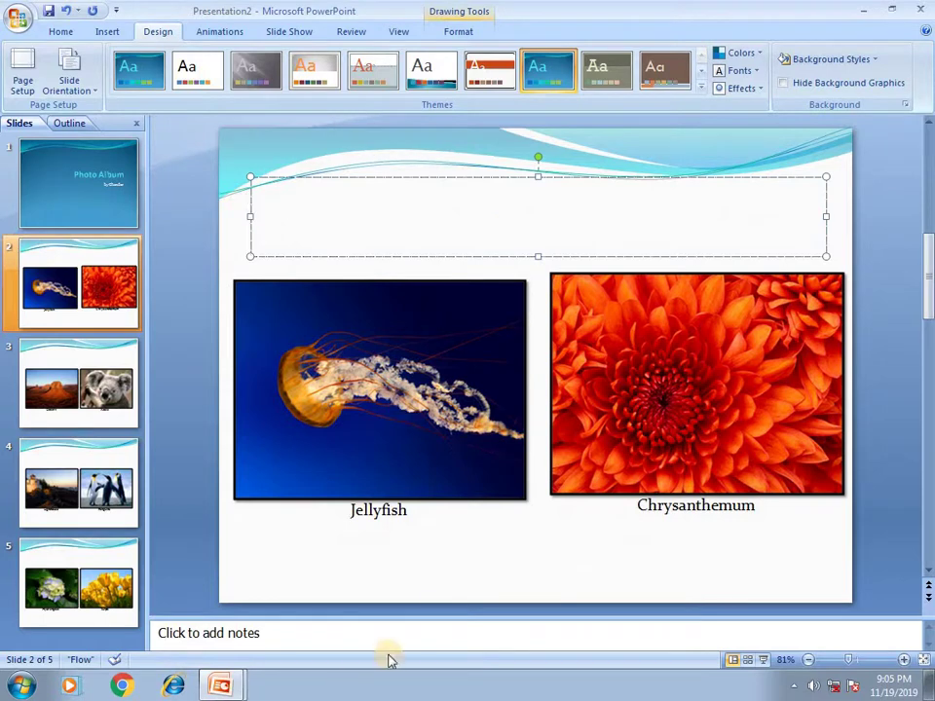
pyautogui.click(451, 573)
pyautogui.click(73, 399)
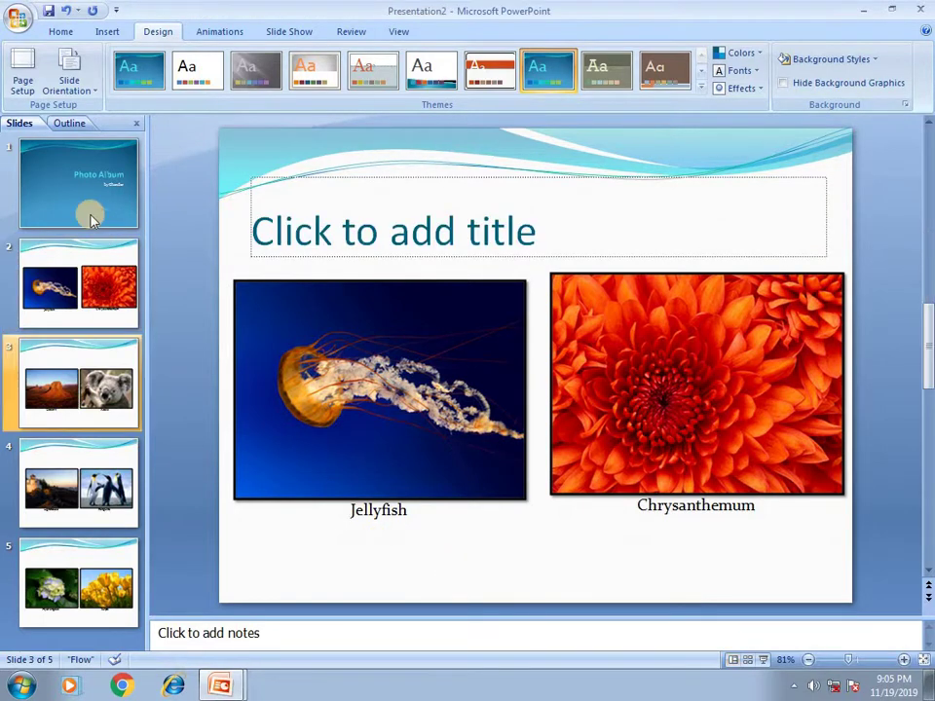
pyautogui.click(70, 199)
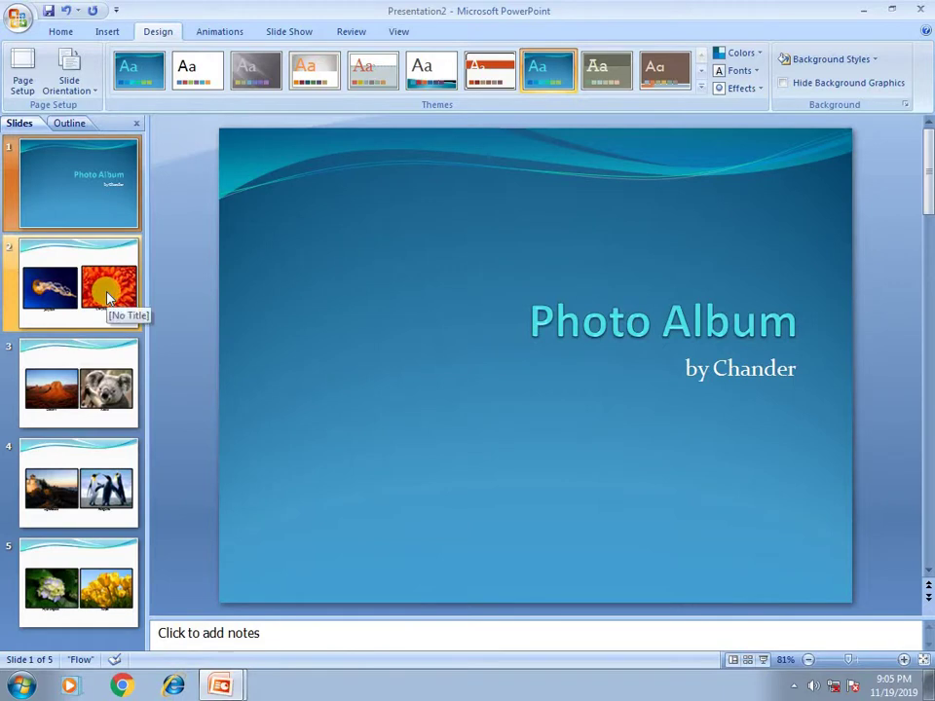
# Step: Apply a transition to slides 1, 2 and 3, ending on slide 3
pyautogui.click(219, 33)
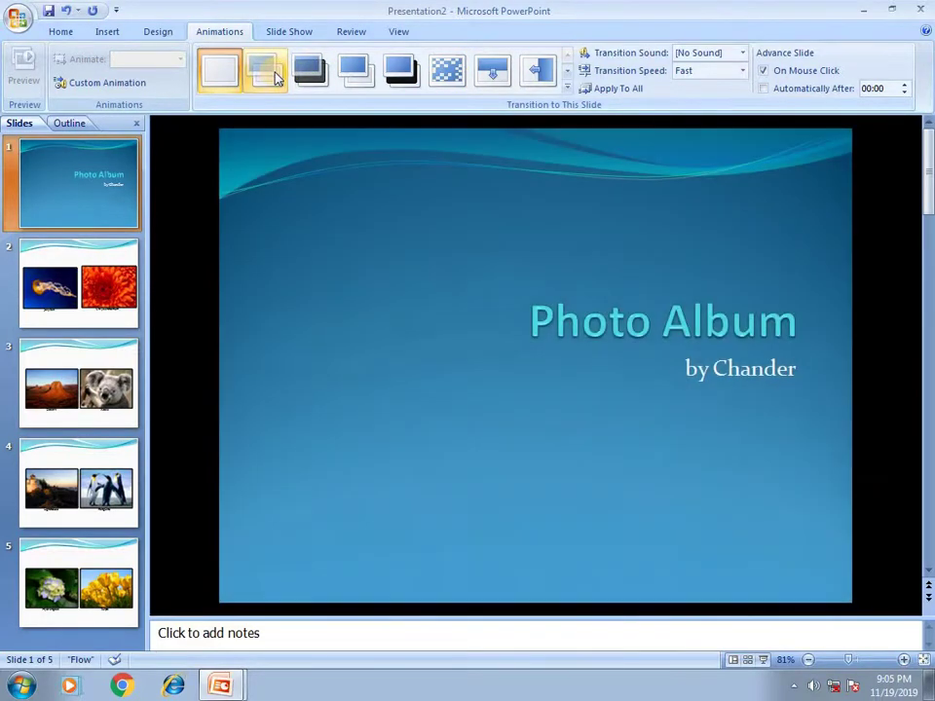
pyautogui.click(276, 77)
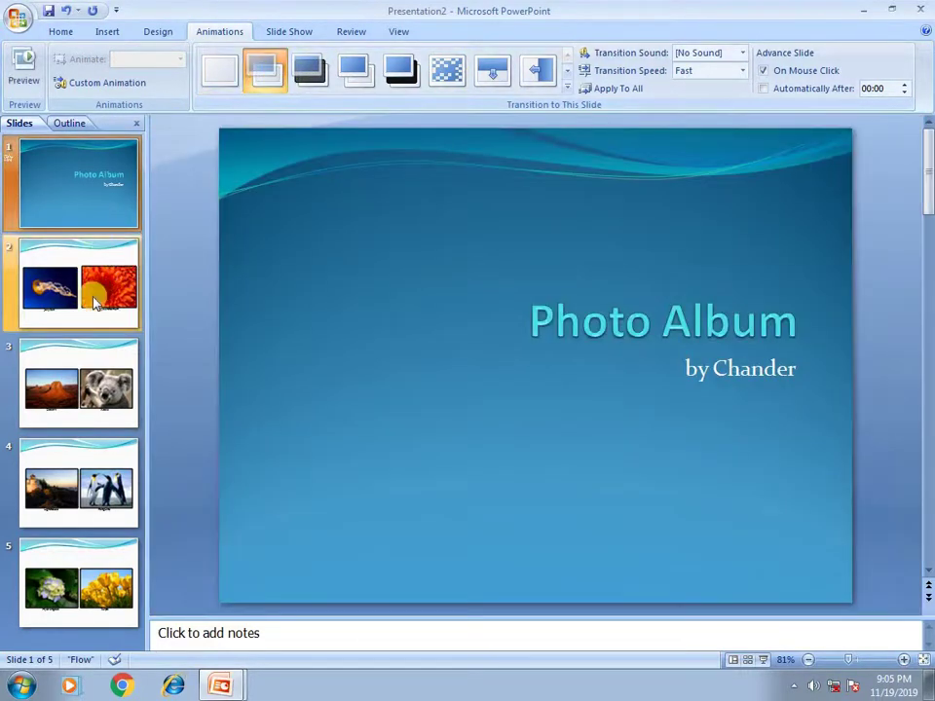
pyautogui.click(68, 271)
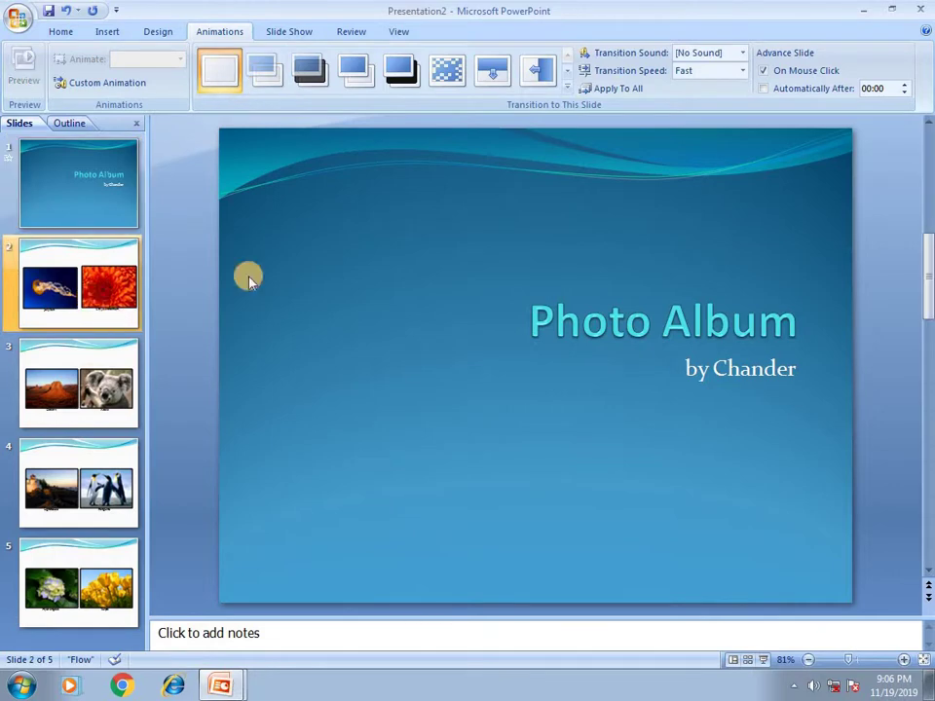
pyautogui.click(411, 80)
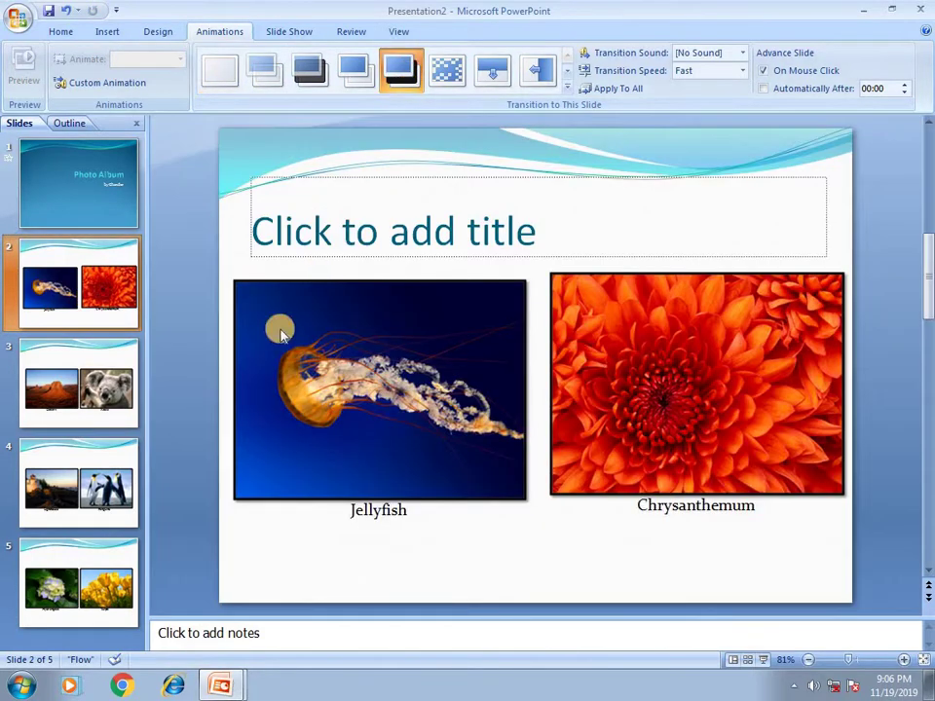
pyautogui.click(82, 417)
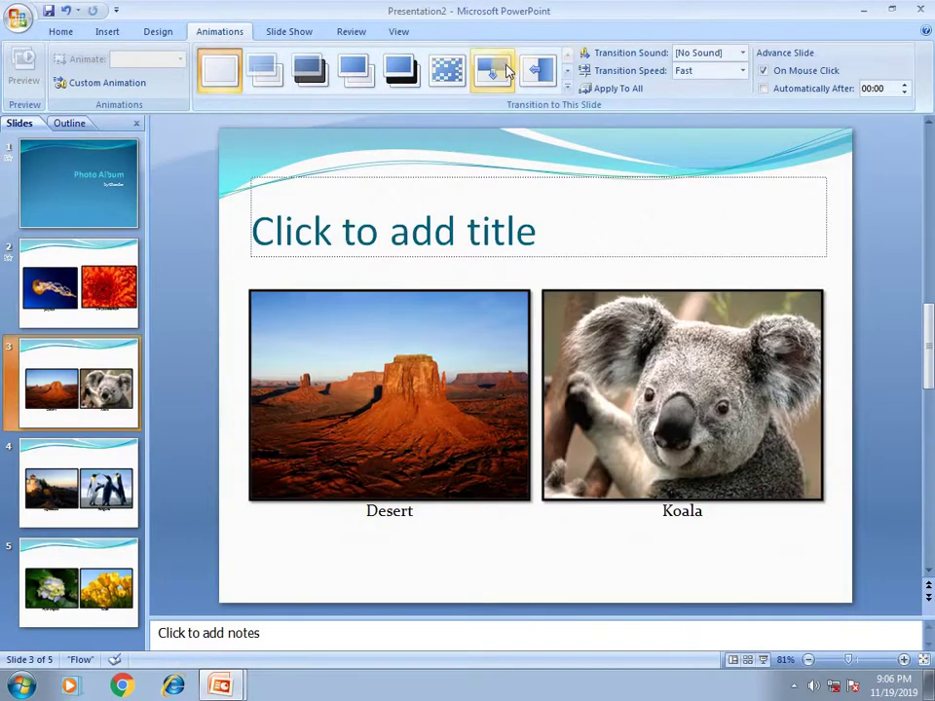
pyautogui.click(492, 70)
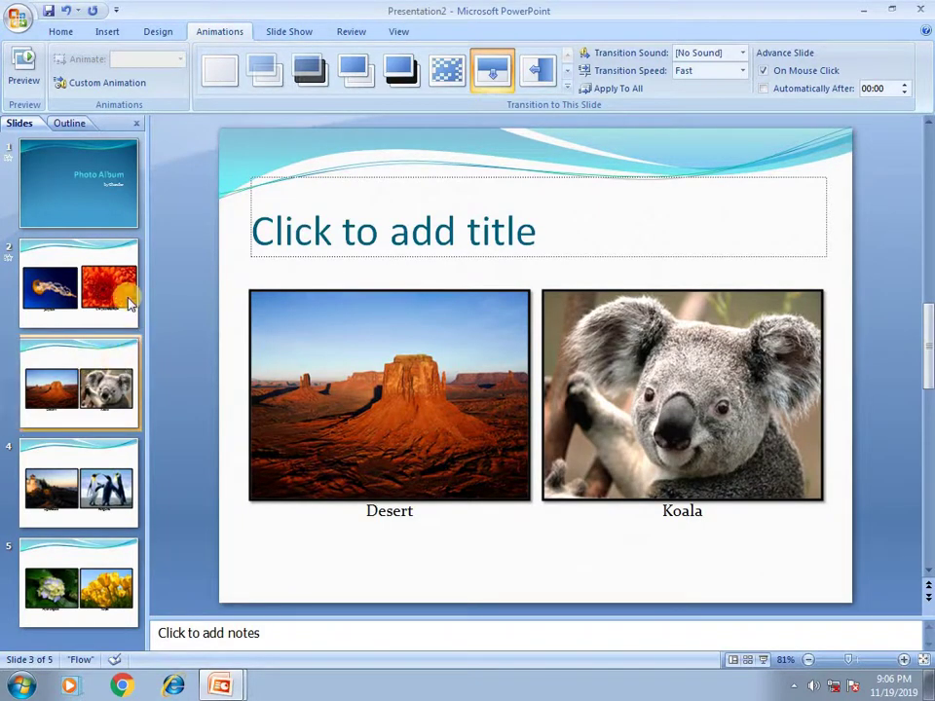
# Step: Open the Custom Animation pane and type 'photo' into slide 3's empty title
pyautogui.click(120, 85)
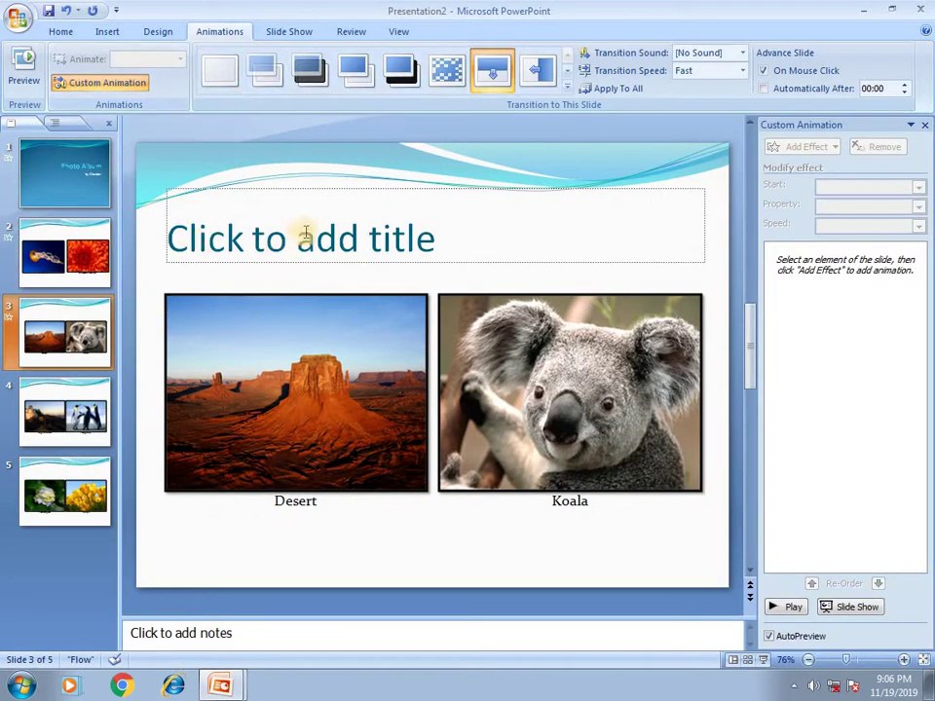
pyautogui.click(306, 233)
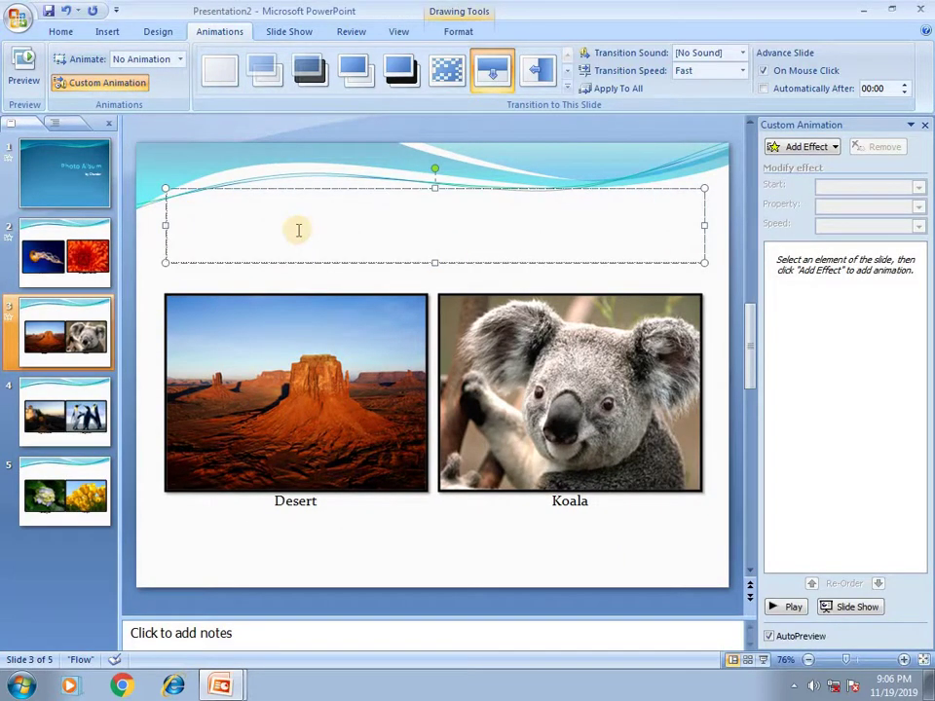
pyautogui.write('photo')
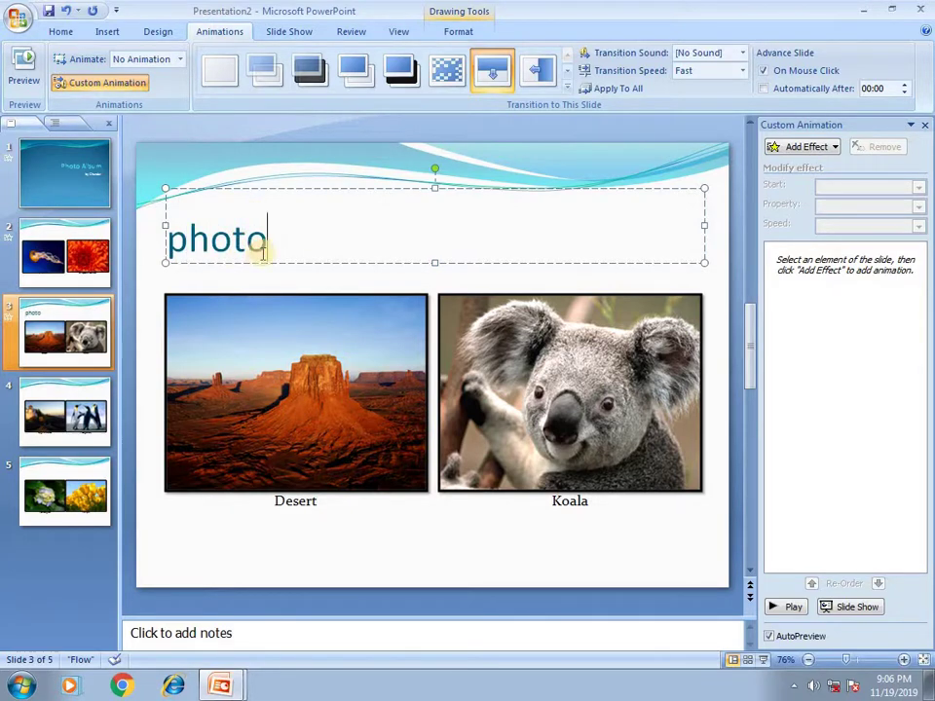
# Step: Format the title as 60-point, UPPERCASE, red, centred text
pyautogui.doubleClick(176, 215)
pyautogui.click(62, 32)
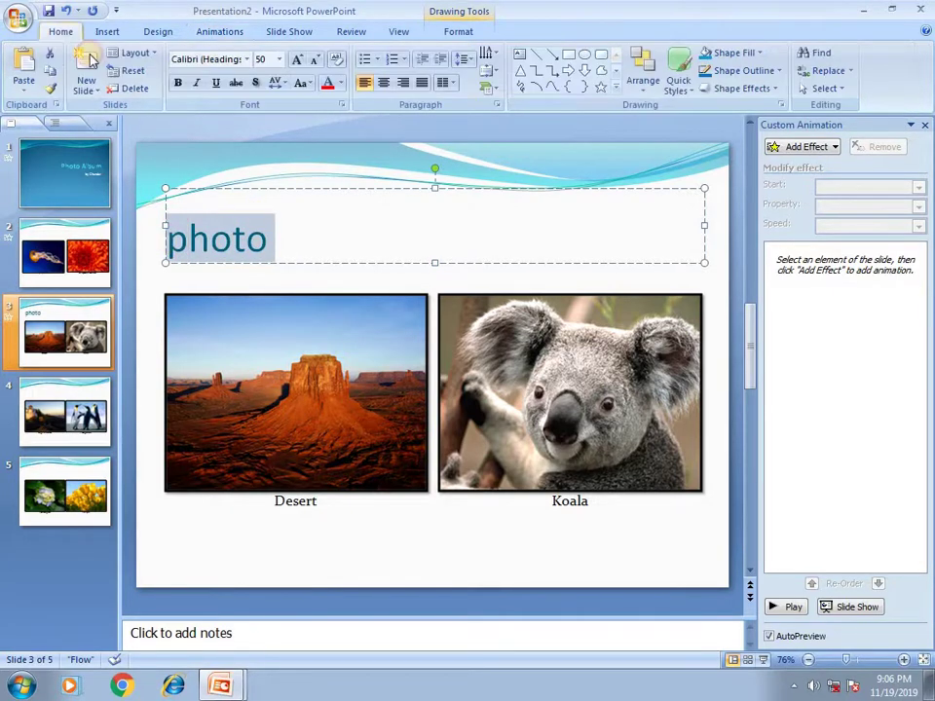
pyautogui.click(298, 61)
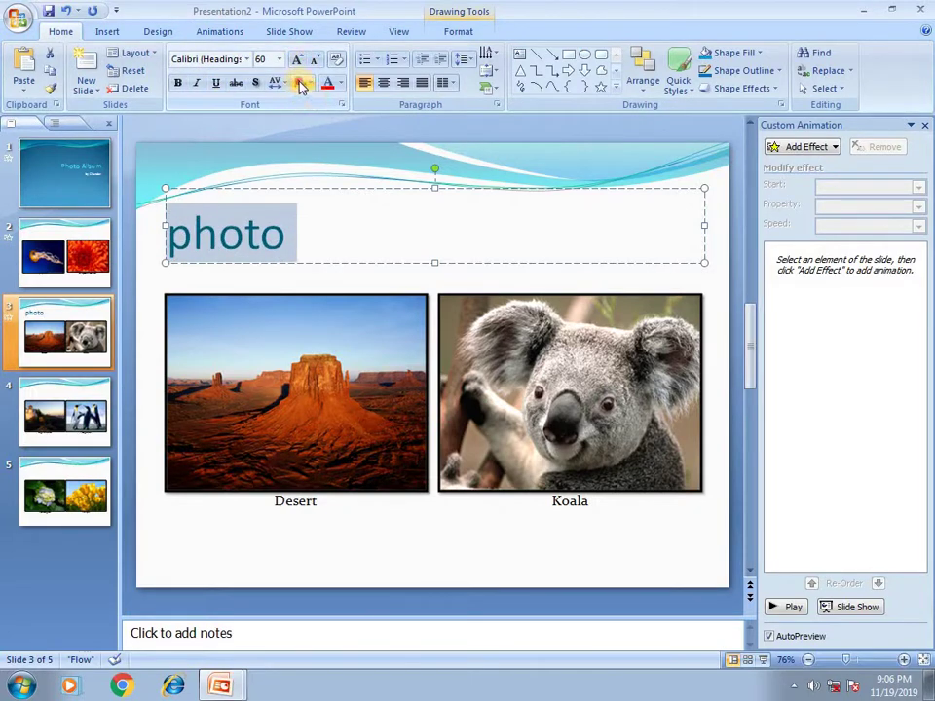
pyautogui.click(302, 83)
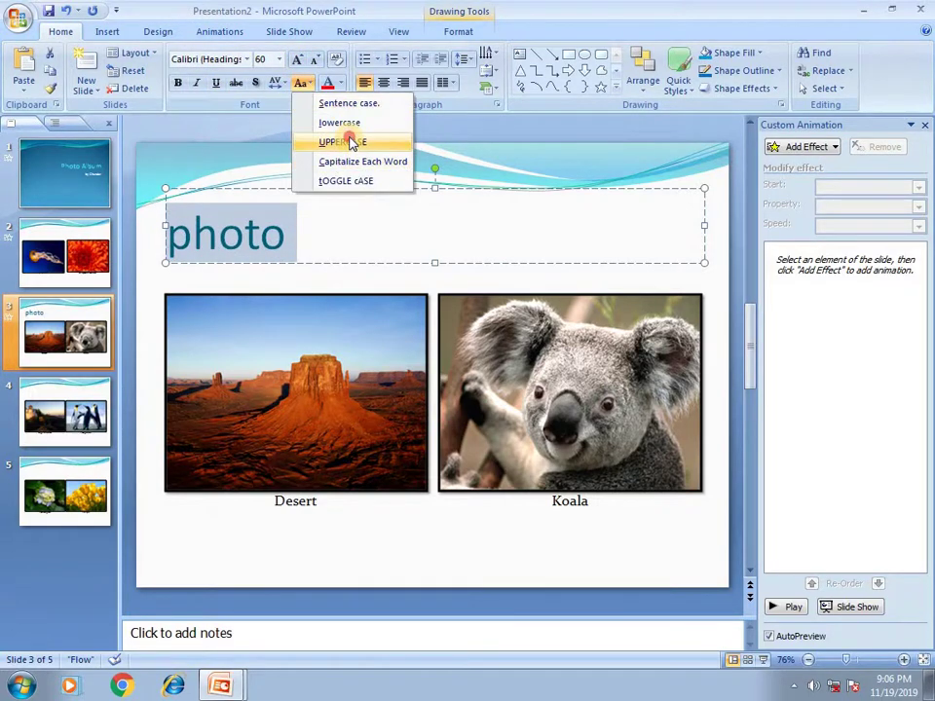
pyautogui.click(346, 141)
pyautogui.click(337, 86)
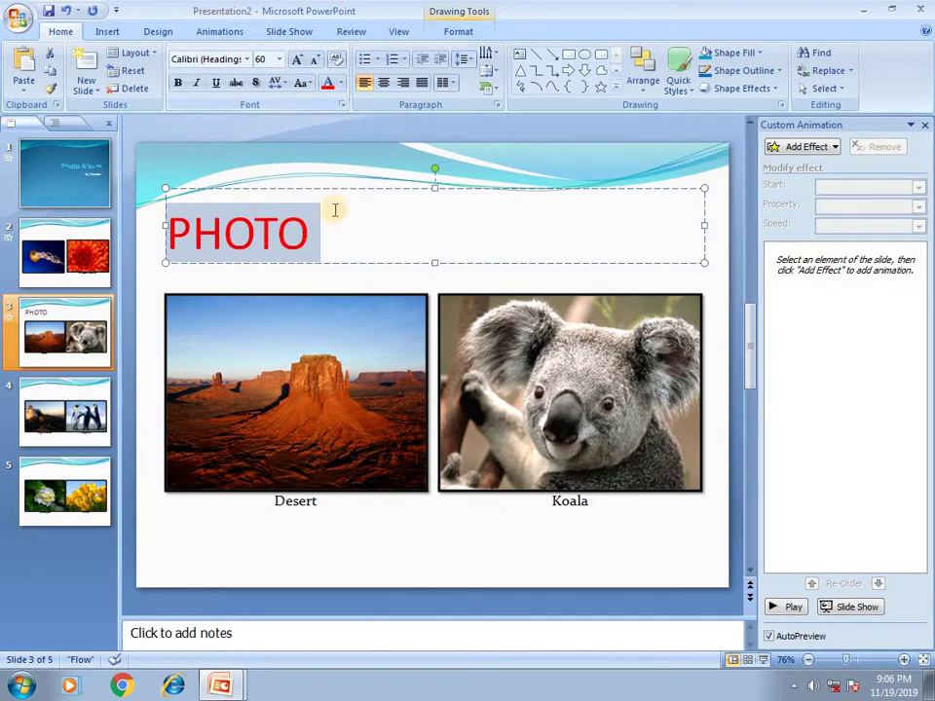
pyautogui.click(386, 84)
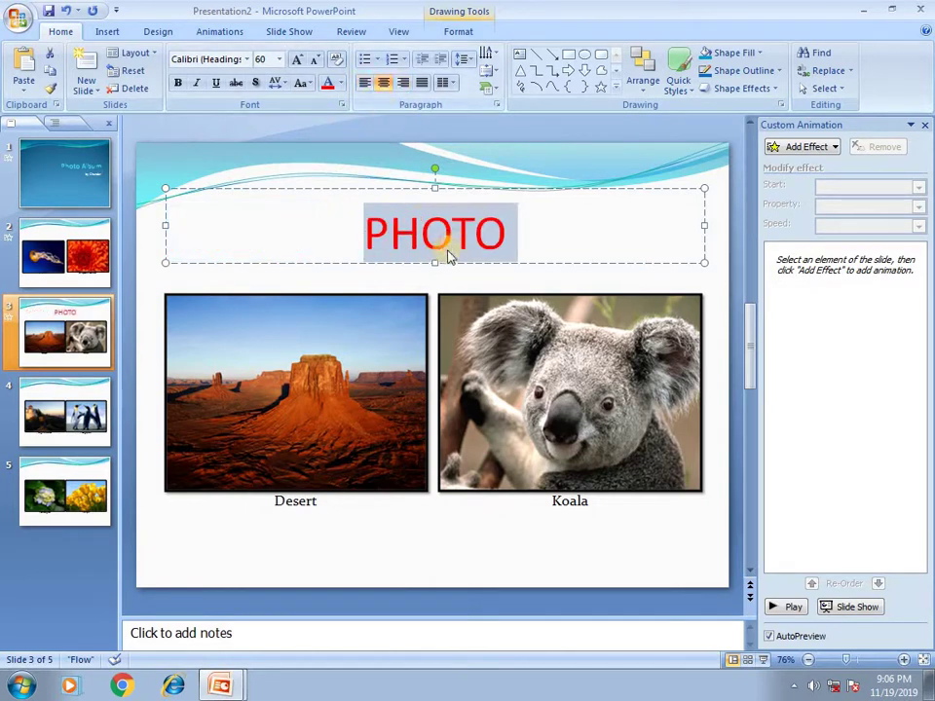
# Step: Deselect the text and select the whole PHOTO title box
pyautogui.click(345, 242)
pyautogui.click(318, 158)
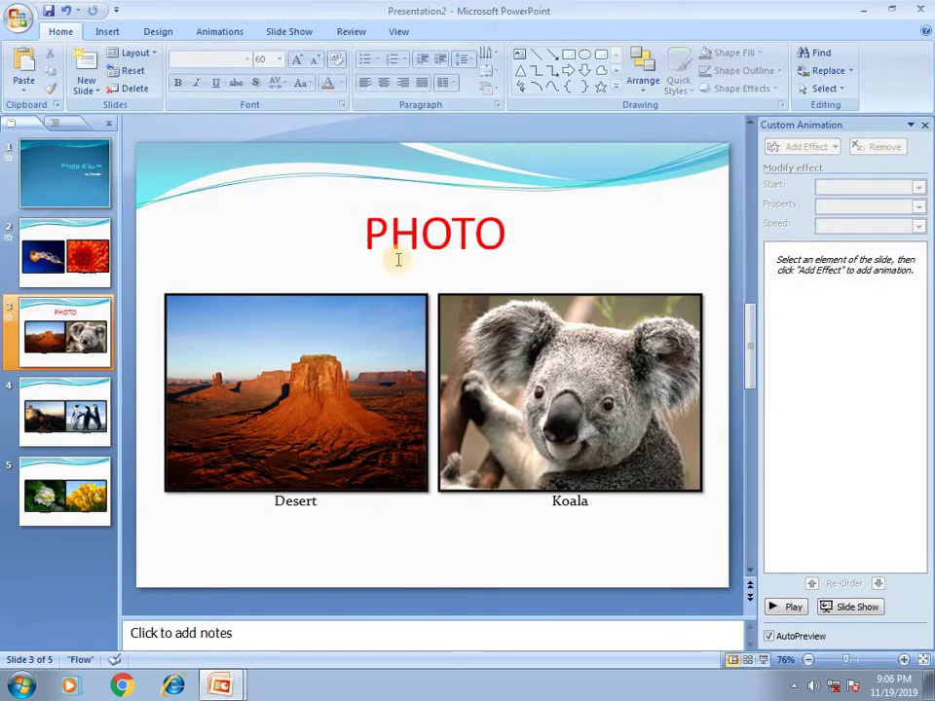
pyautogui.click(464, 208)
pyautogui.click(487, 190)
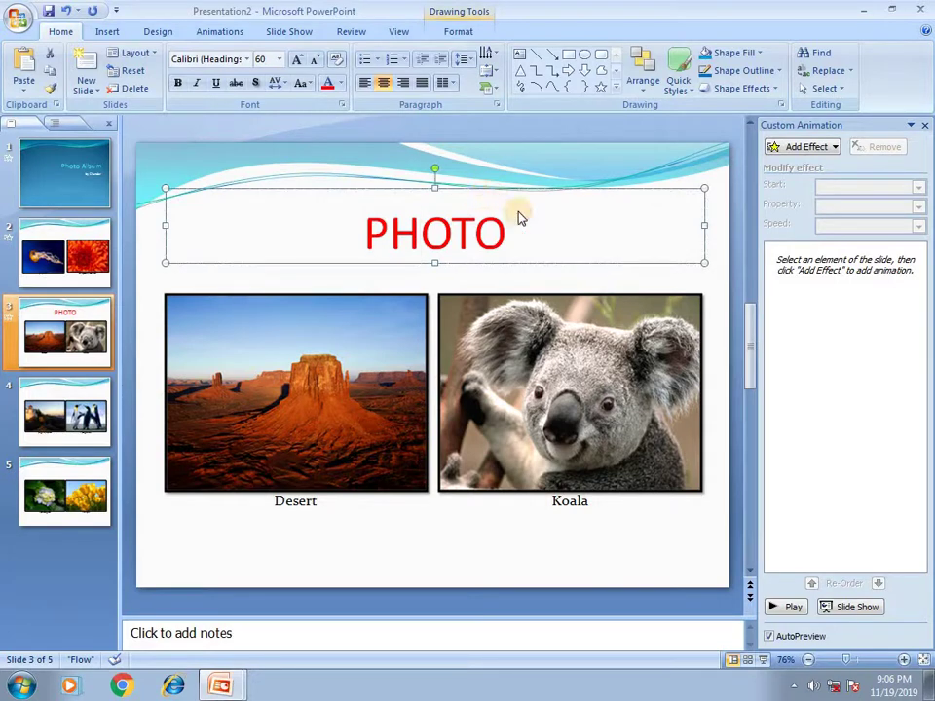
# Step: Give the PHOTO title a Fly In entrance from the top at Medium speed
pyautogui.click(808, 148)
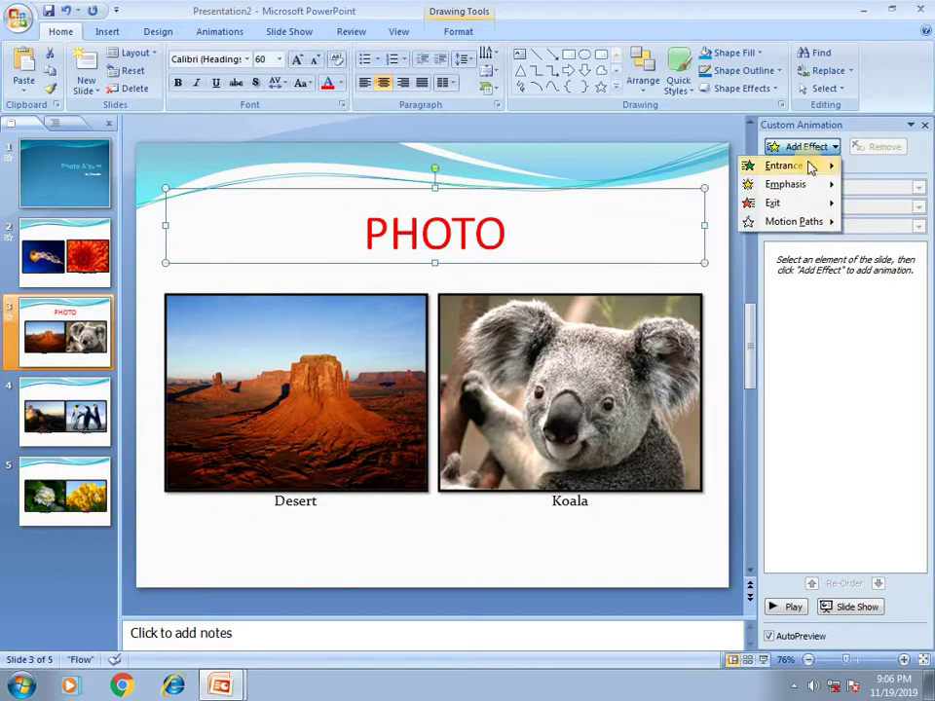
pyautogui.moveTo(784, 165)
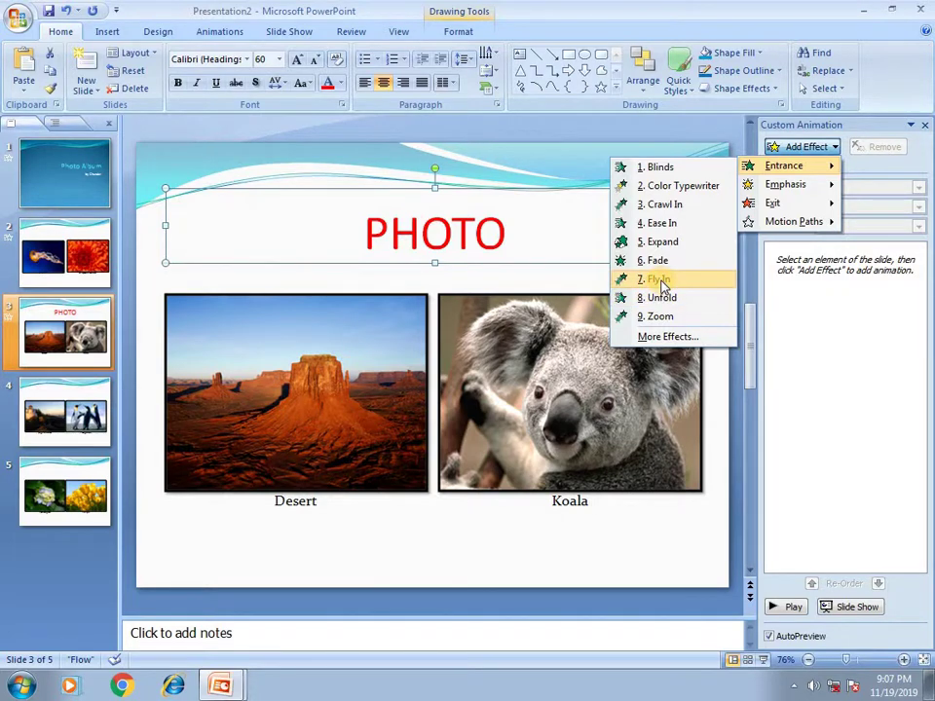
pyautogui.click(661, 282)
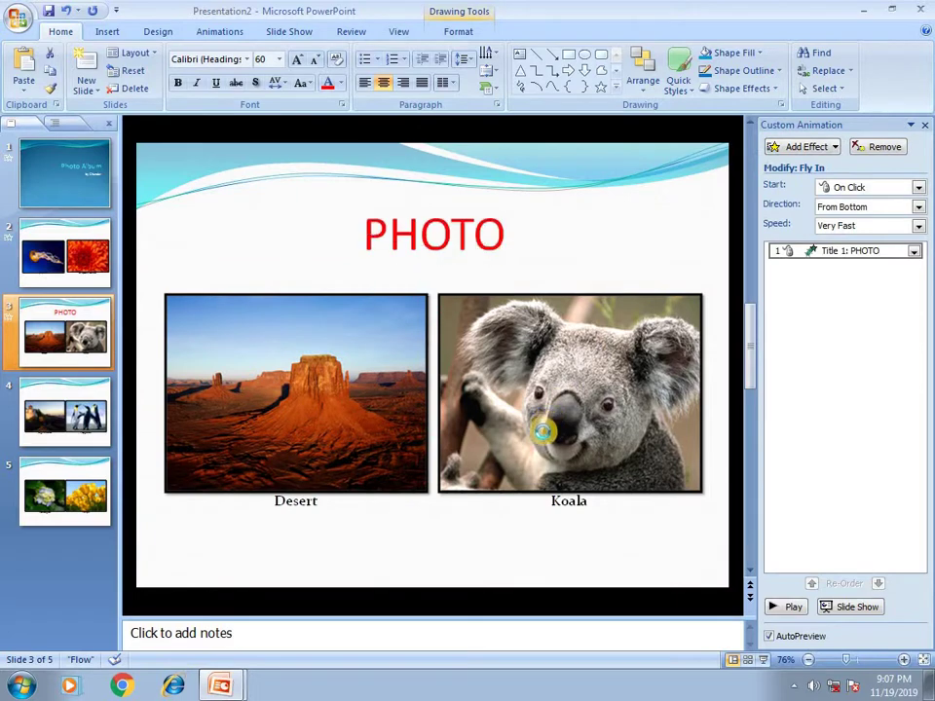
pyautogui.click(434, 232)
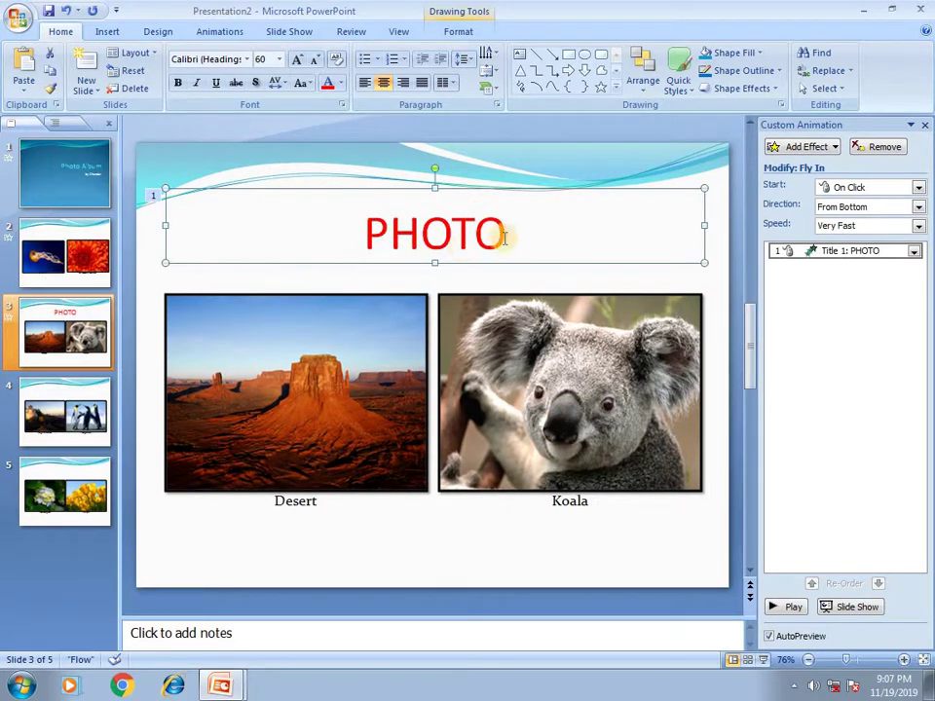
pyautogui.click(916, 207)
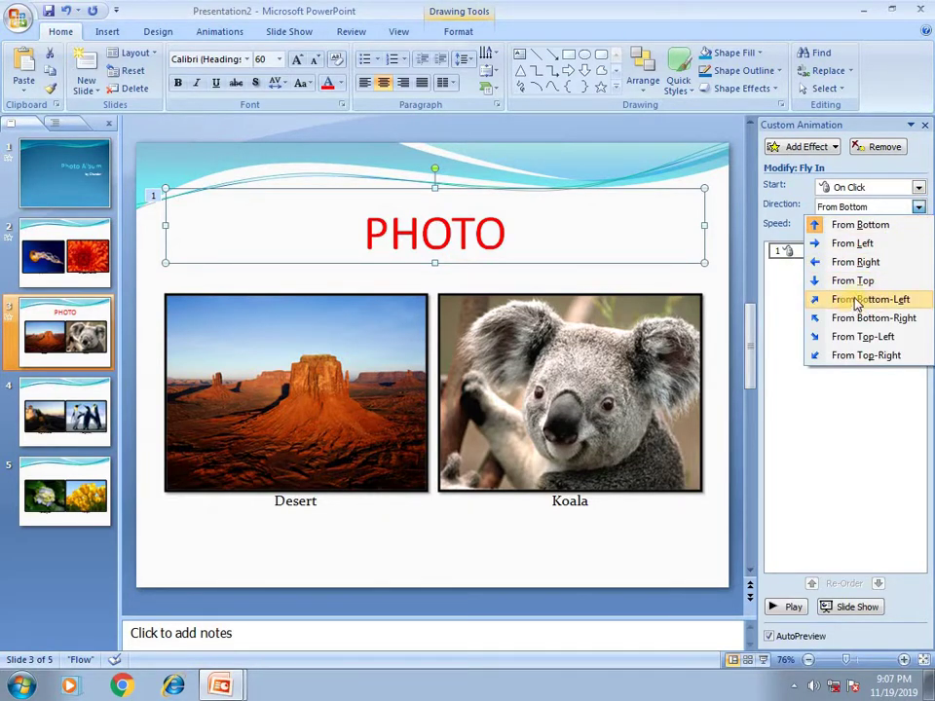
pyautogui.click(847, 280)
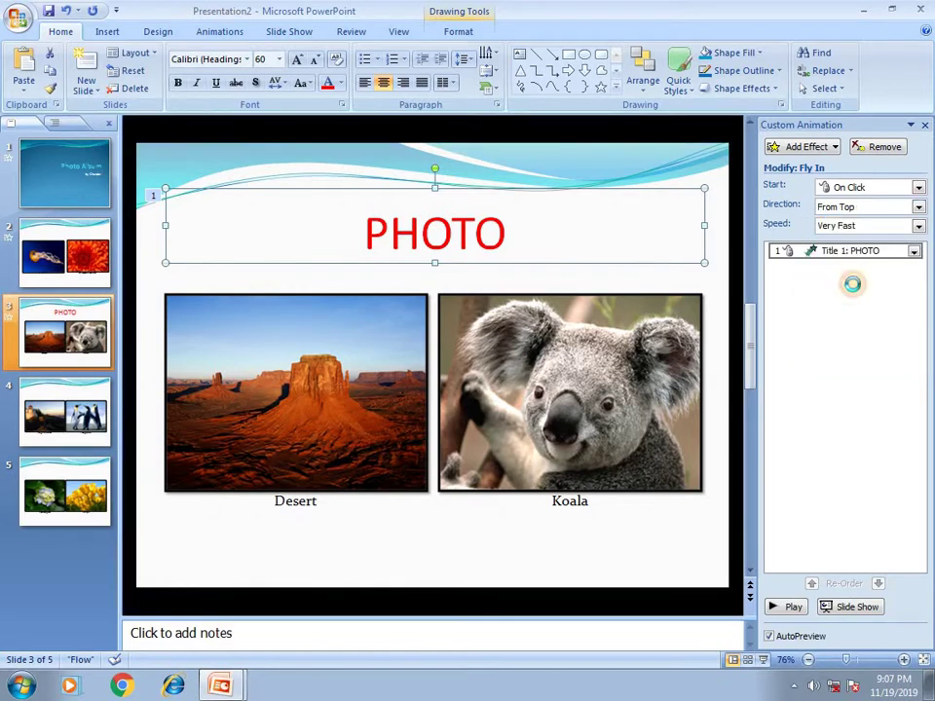
pyautogui.click(915, 225)
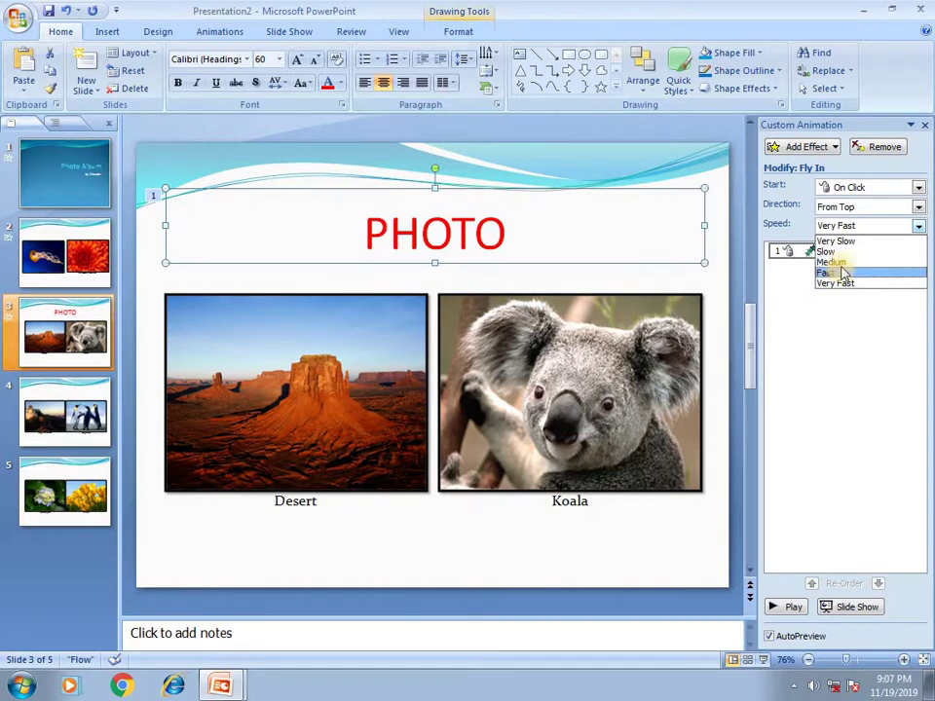
pyautogui.click(841, 263)
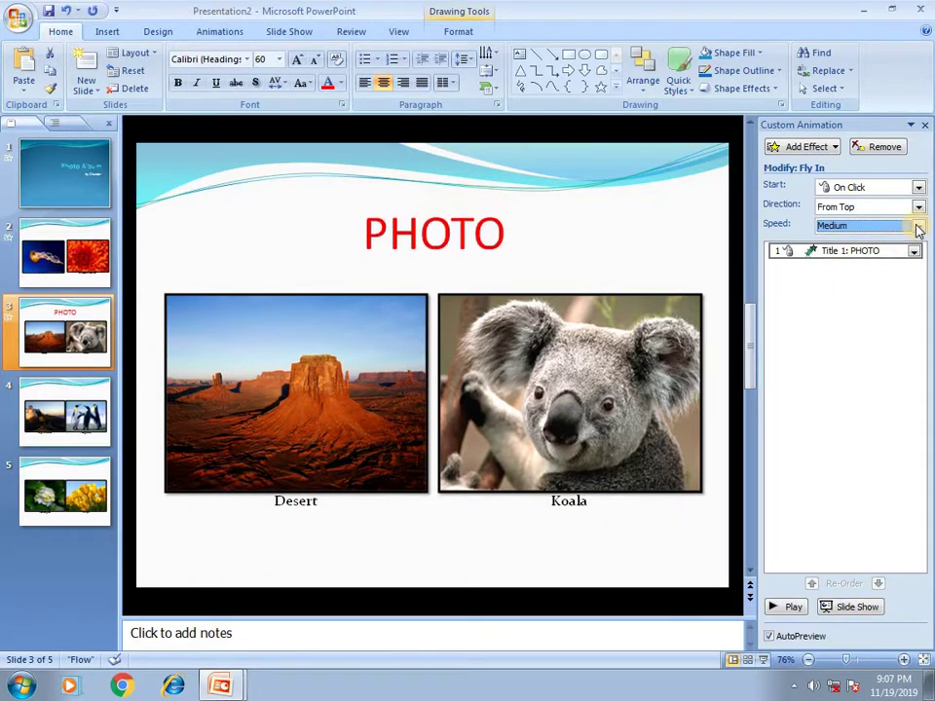
# Step: Give the Desert picture a Peek In entrance from the right at Medium speed
pyautogui.click(319, 353)
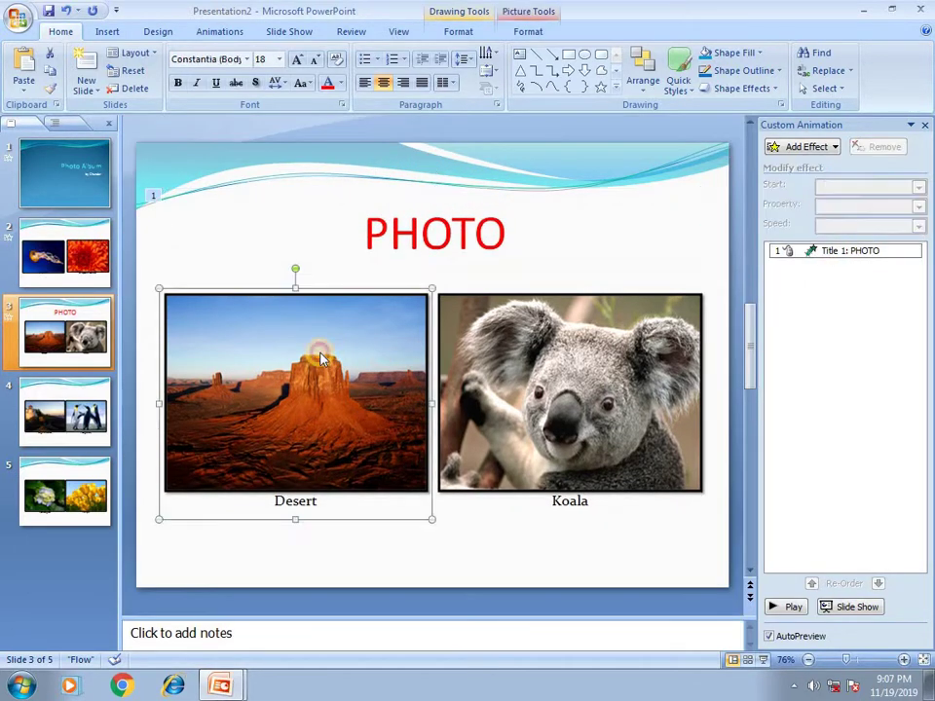
pyautogui.click(827, 148)
pyautogui.moveTo(784, 167)
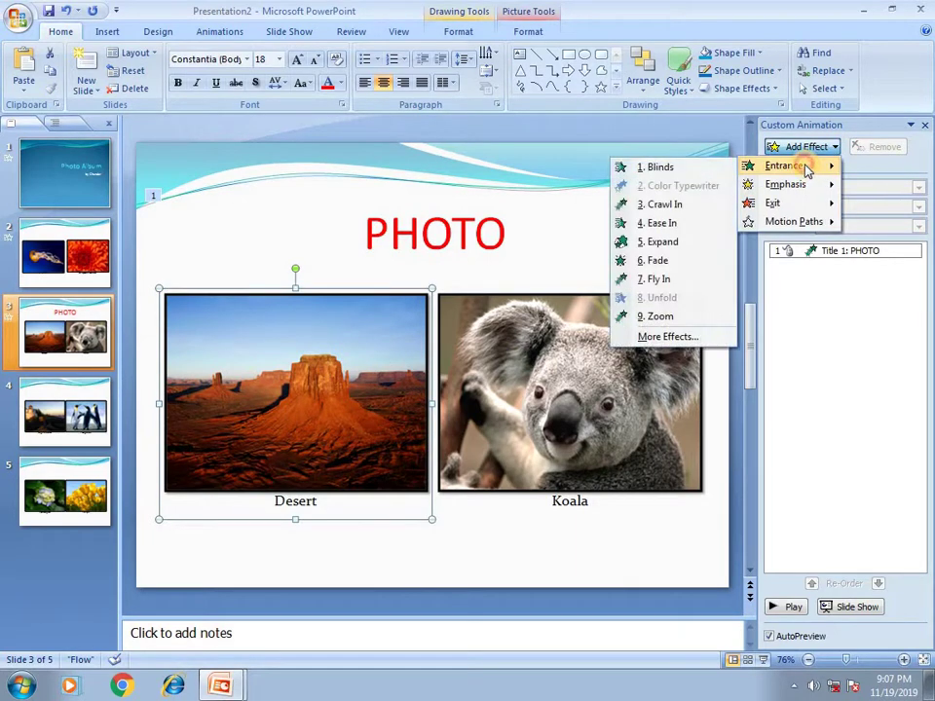
pyautogui.click(686, 337)
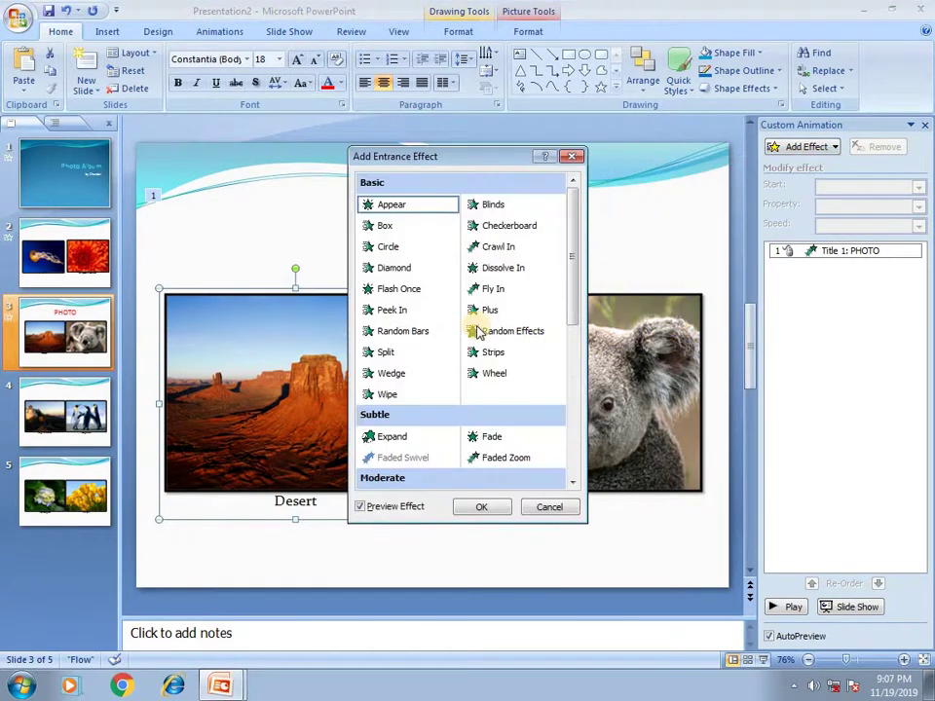
pyautogui.click(394, 309)
pyautogui.click(483, 507)
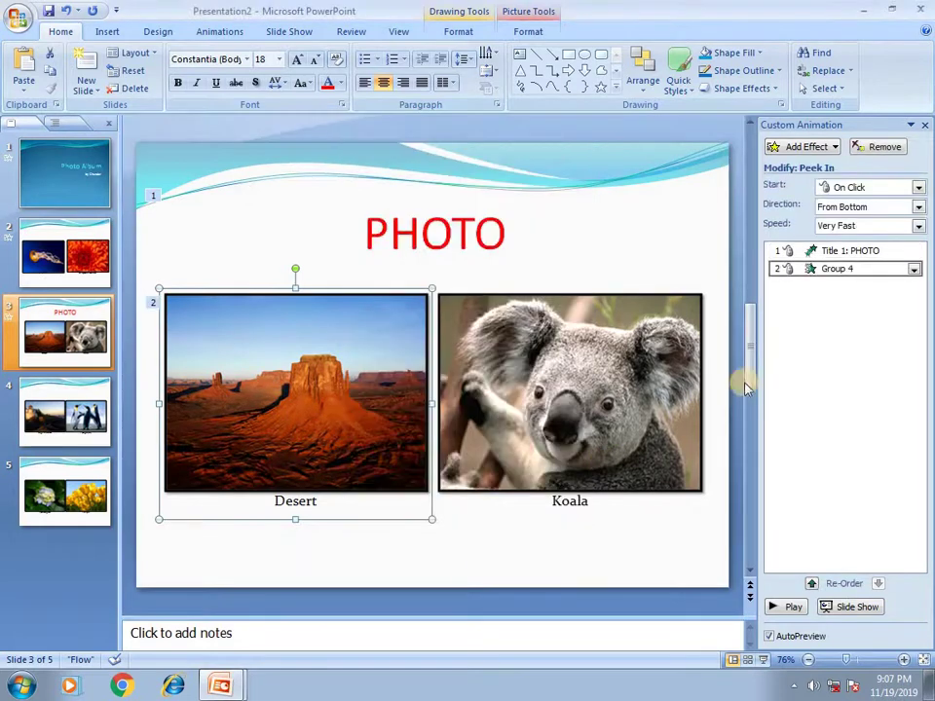
pyautogui.click(873, 226)
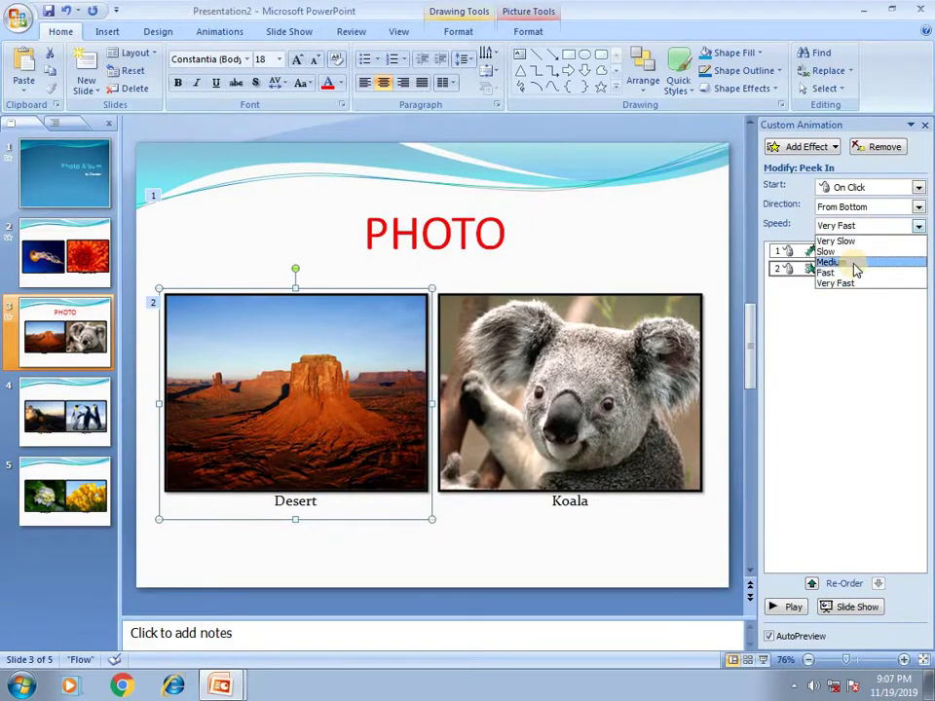
pyautogui.click(853, 263)
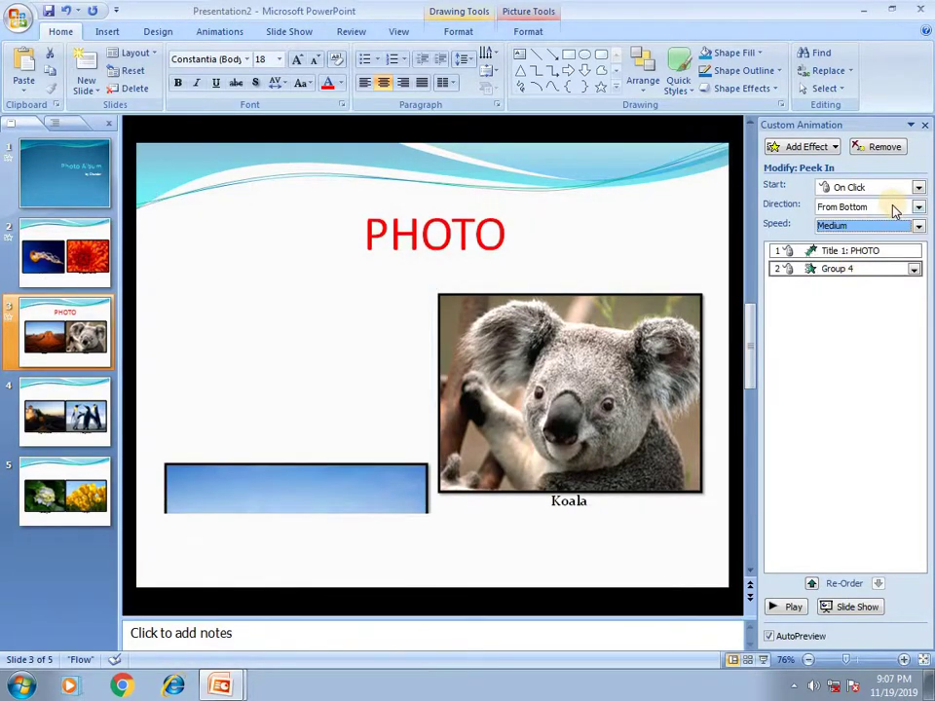
pyautogui.click(905, 206)
pyautogui.click(910, 263)
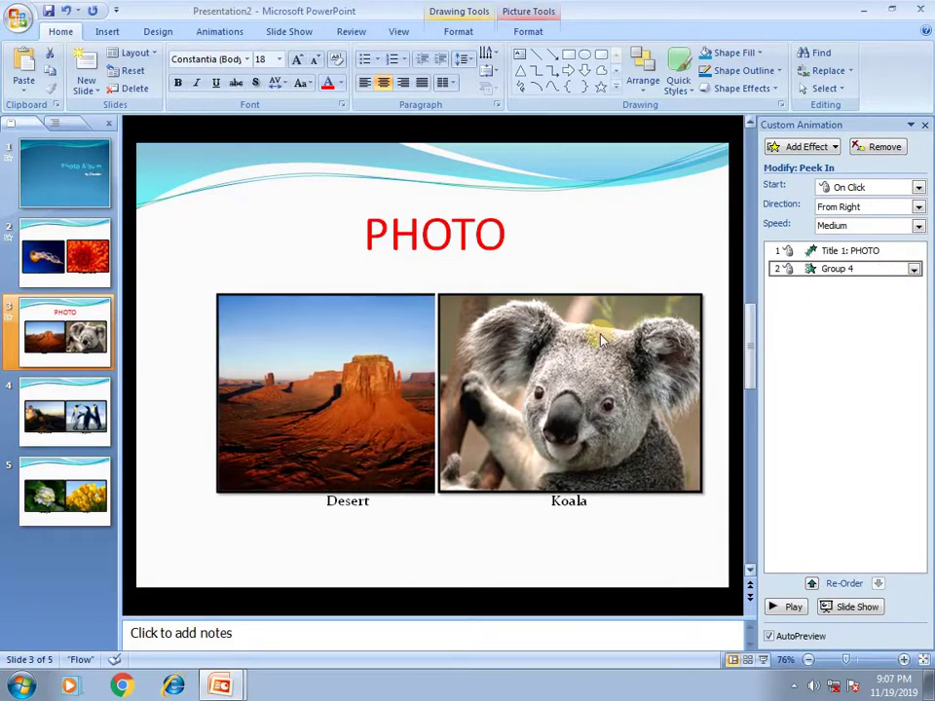
# Step: Give the Koala picture an Ease In entrance at Medium speed
pyautogui.click(832, 147)
pyautogui.moveTo(784, 165)
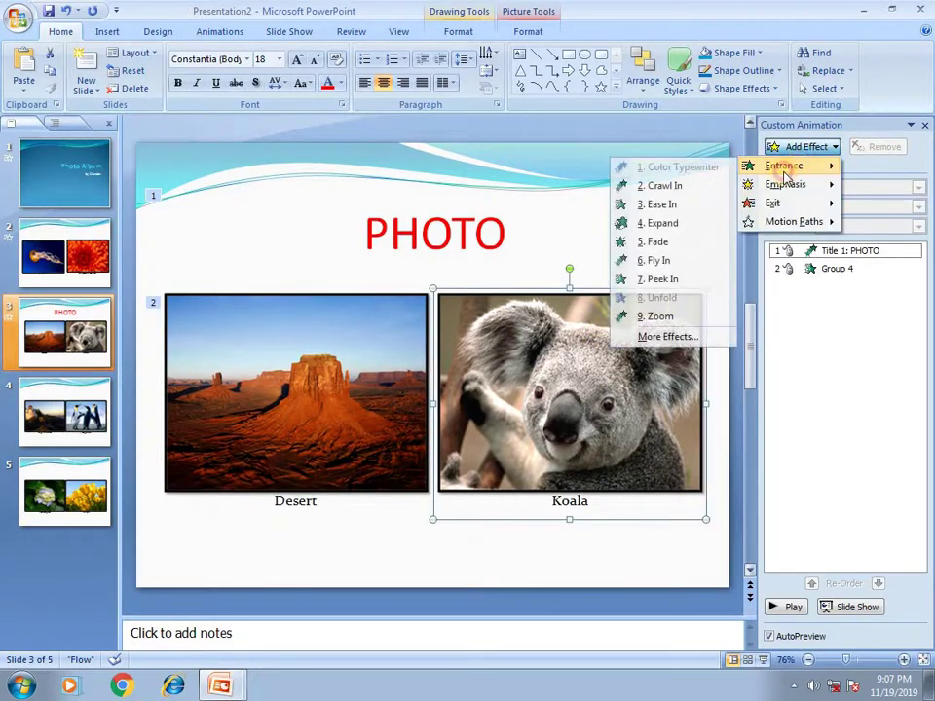
pyautogui.click(664, 205)
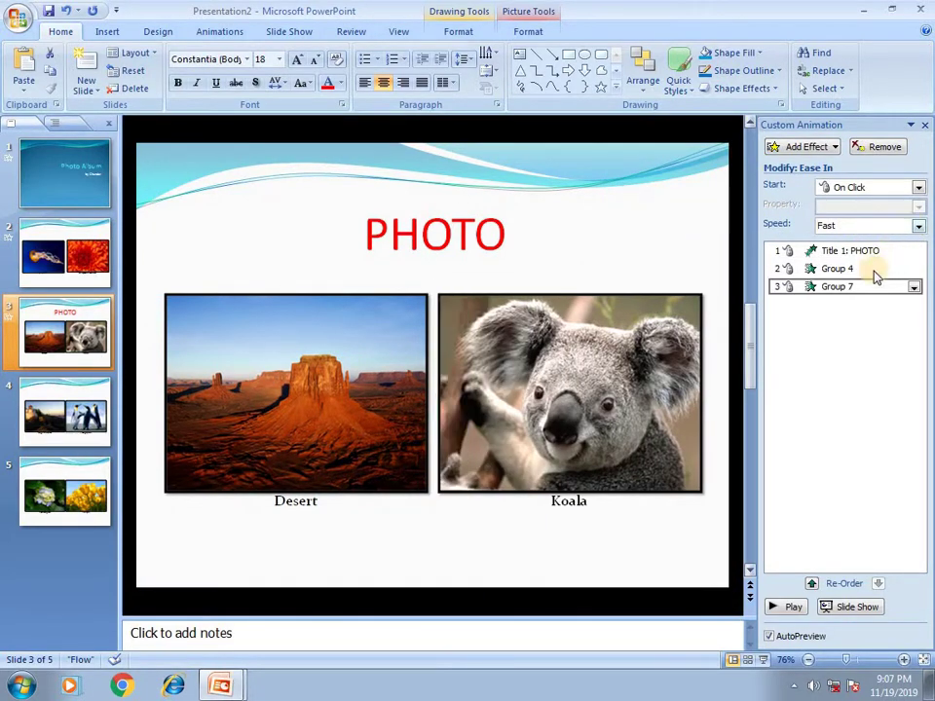
pyautogui.click(898, 227)
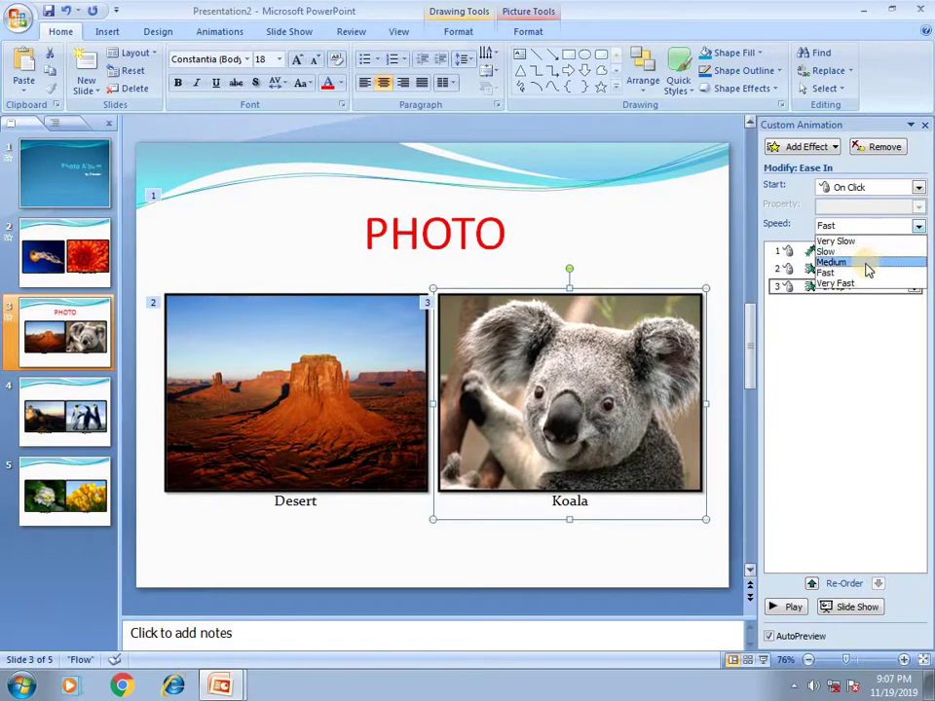
pyautogui.click(863, 263)
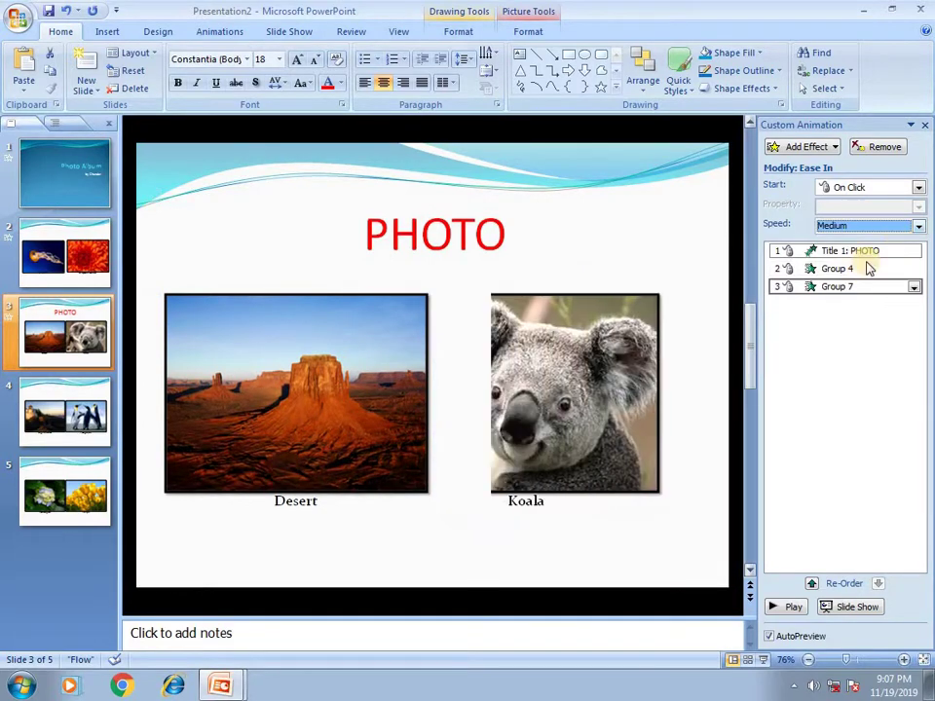
# Step: Look over slides 2, 4 and 5, then return to the PHOTO slide and select its pictures
pyautogui.click(63, 255)
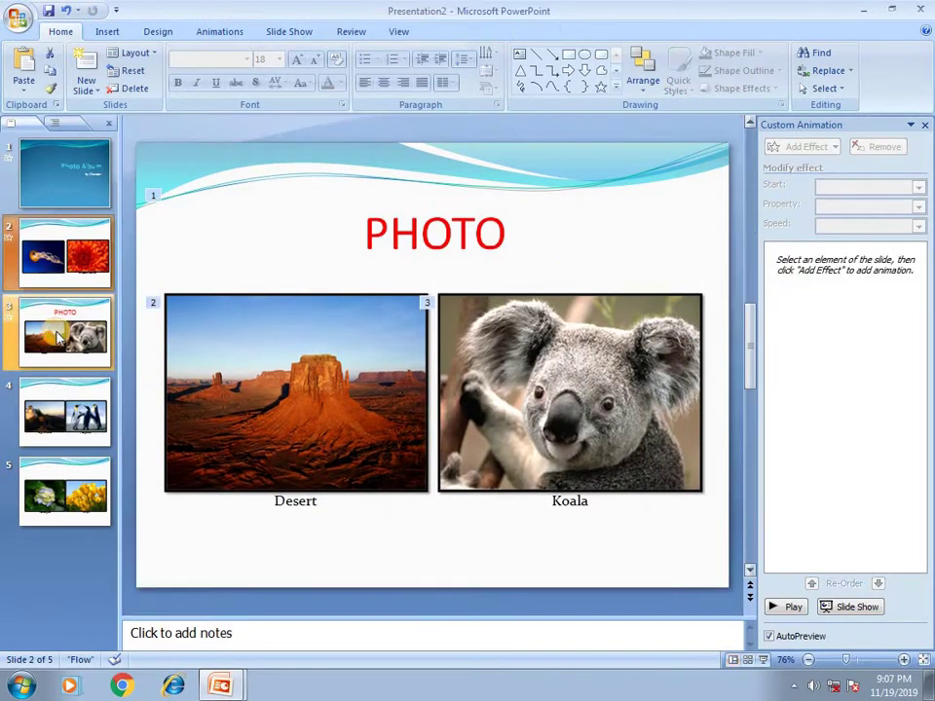
pyautogui.click(58, 414)
pyautogui.click(56, 496)
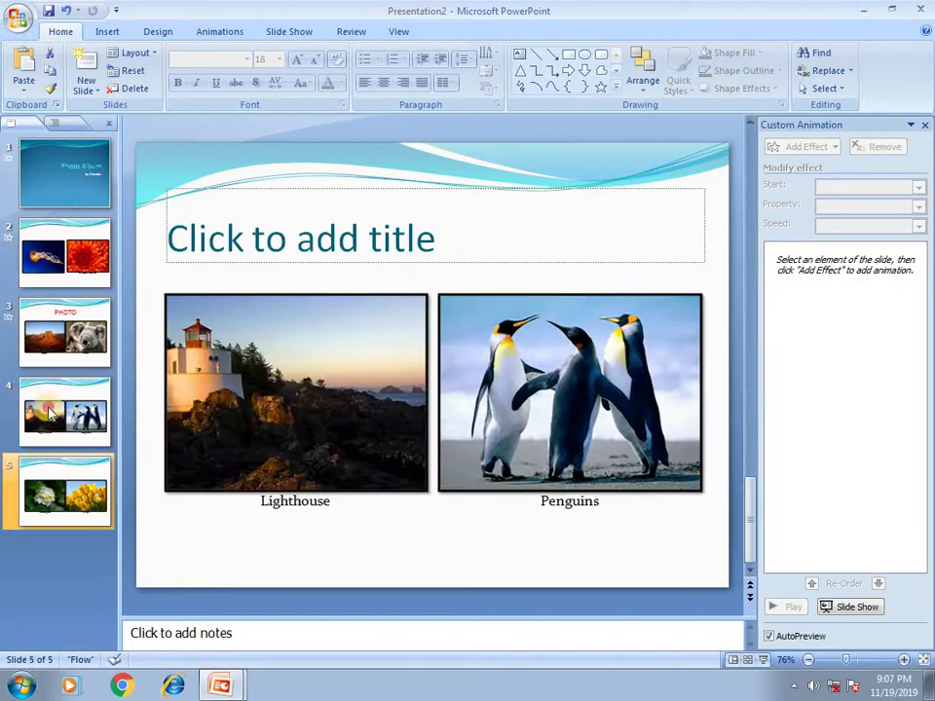
pyautogui.click(31, 308)
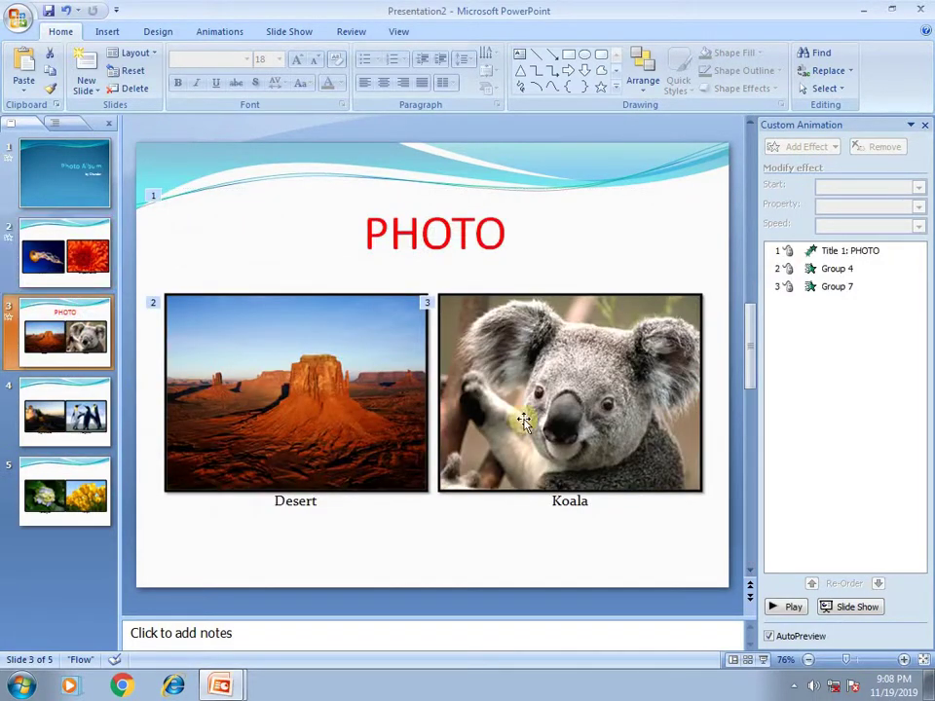
pyautogui.click(526, 414)
pyautogui.click(620, 234)
pyautogui.click(601, 383)
pyautogui.click(337, 380)
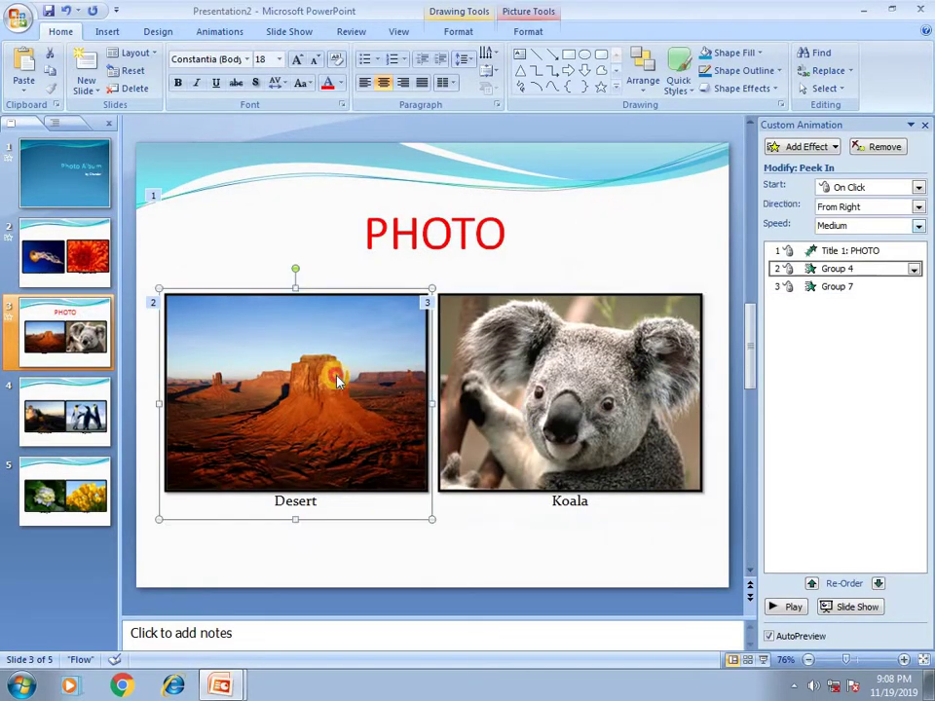
pyautogui.click(805, 148)
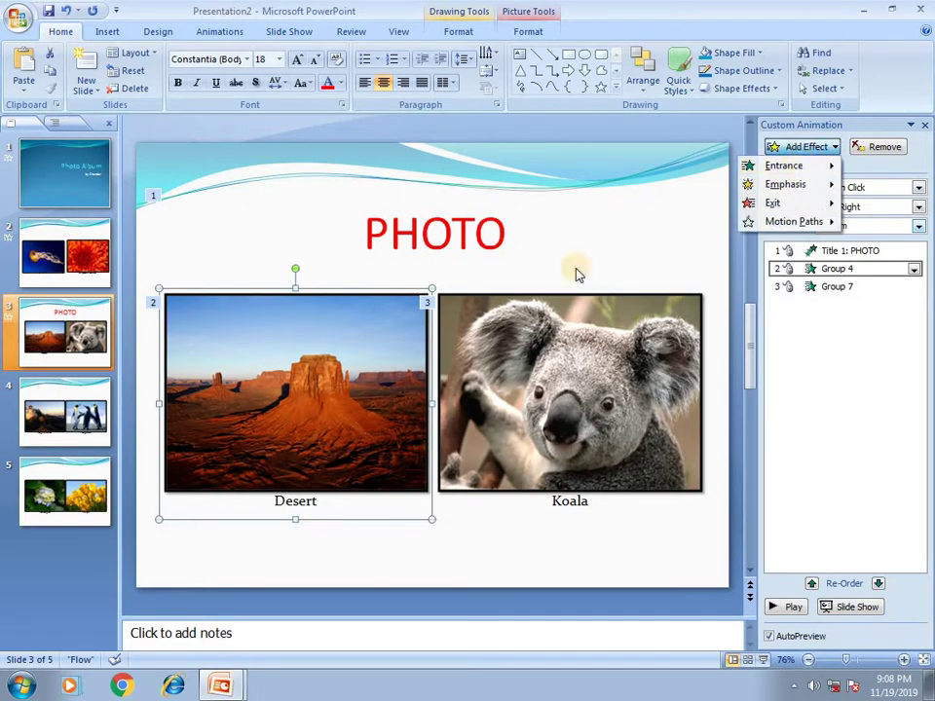
pyautogui.moveTo(784, 203)
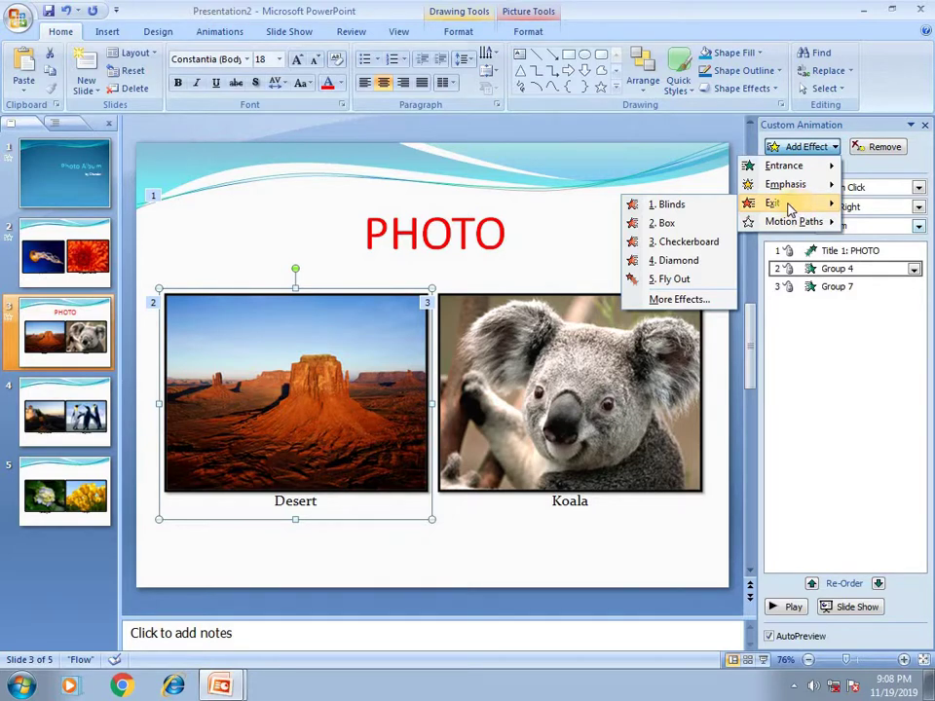
pyautogui.click(468, 236)
pyautogui.click(285, 328)
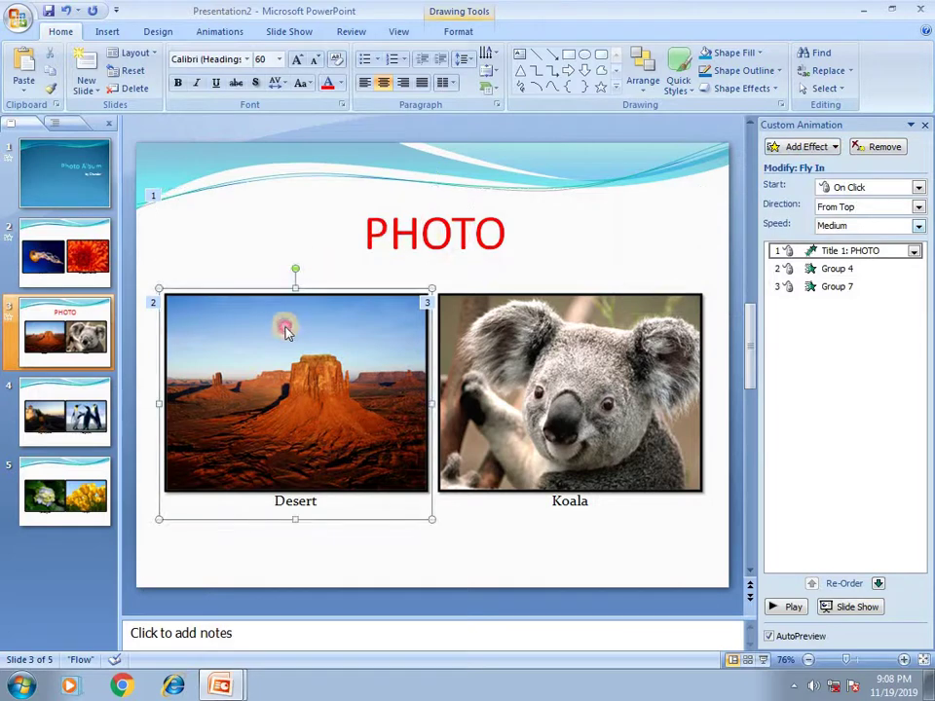
# Step: Add a Box exit to the PHOTO title and a Fly Out exit to the Desert picture
pyautogui.click(382, 232)
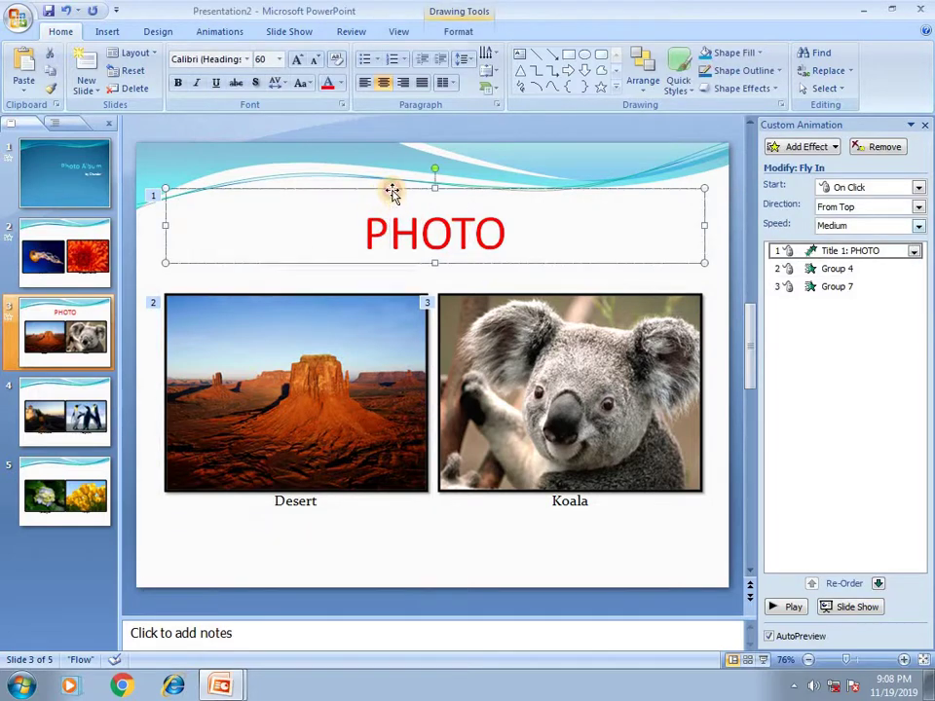
pyautogui.click(823, 151)
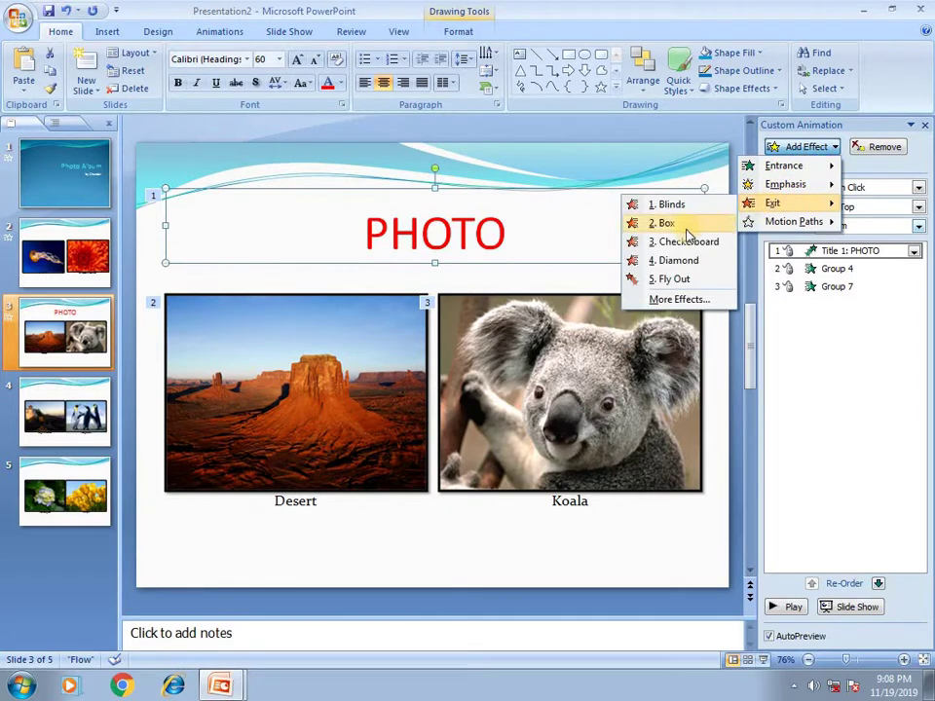
pyautogui.click(681, 222)
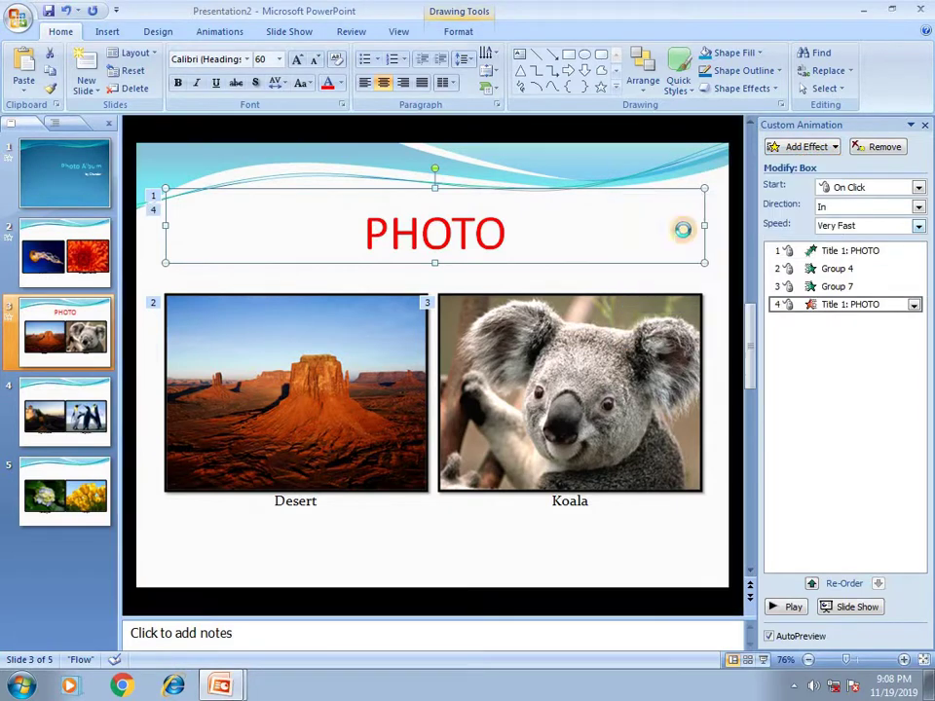
pyautogui.click(355, 363)
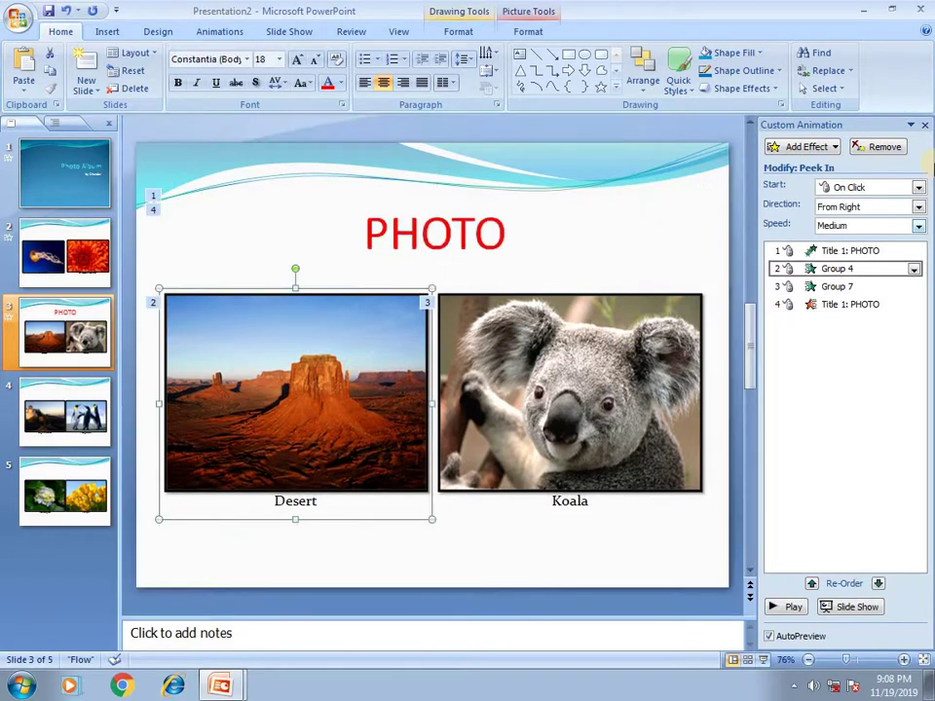
pyautogui.click(823, 151)
pyautogui.moveTo(772, 203)
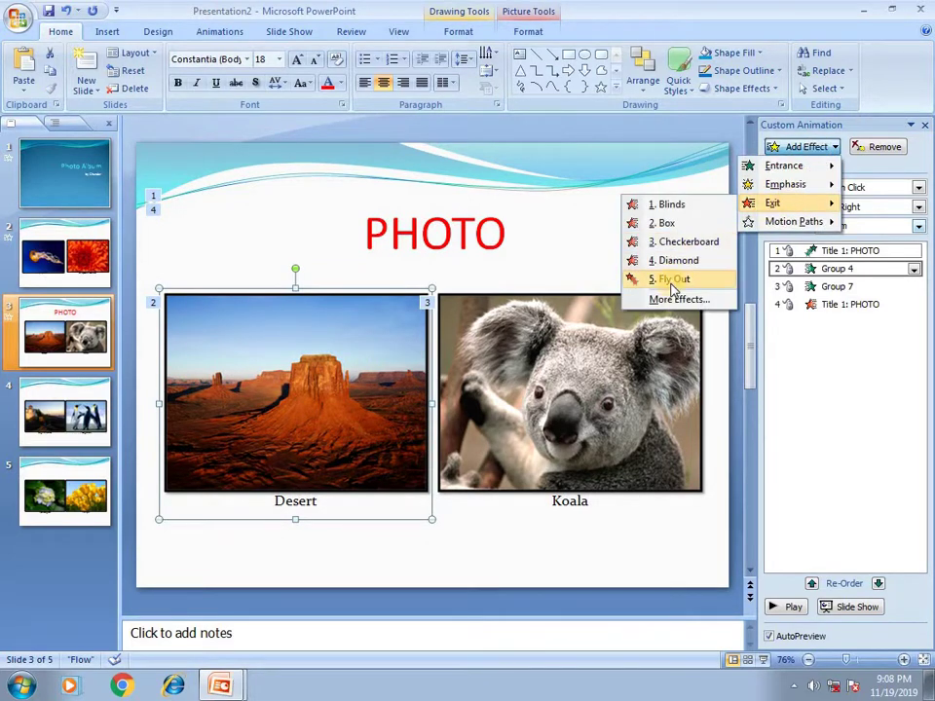
pyautogui.click(671, 280)
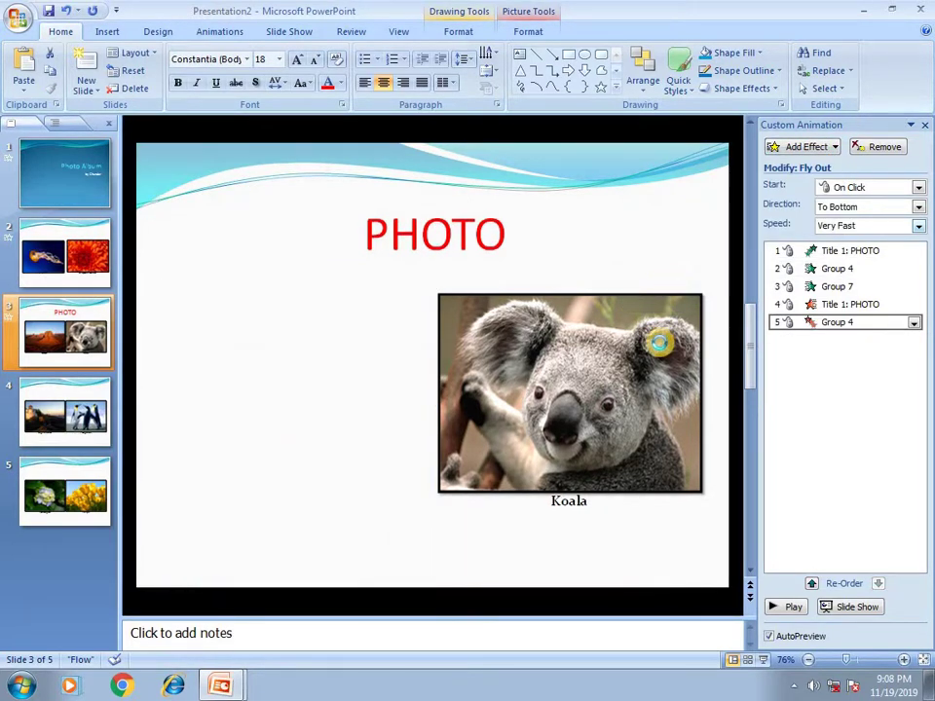
# Step: Give the Koala picture a Box exit effect
pyautogui.click(659, 341)
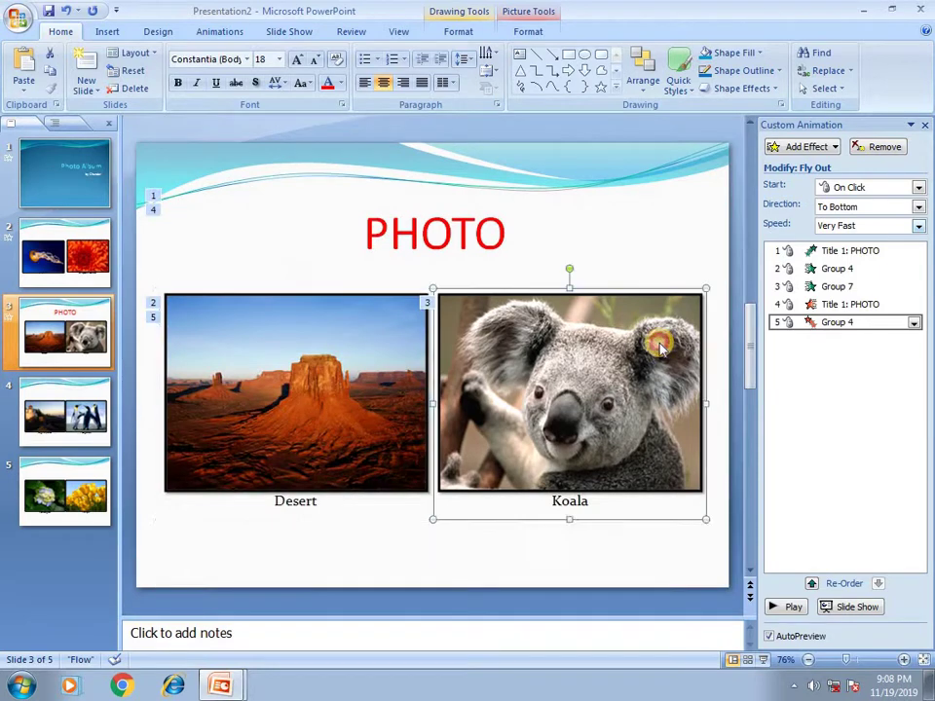
pyautogui.click(818, 151)
pyautogui.moveTo(779, 202)
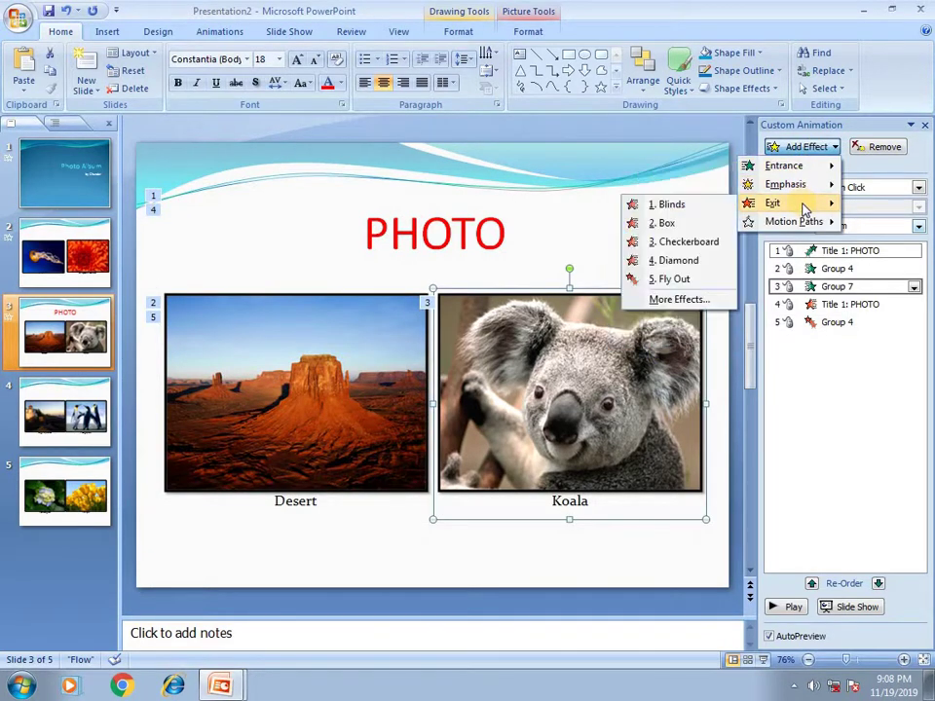
pyautogui.click(666, 223)
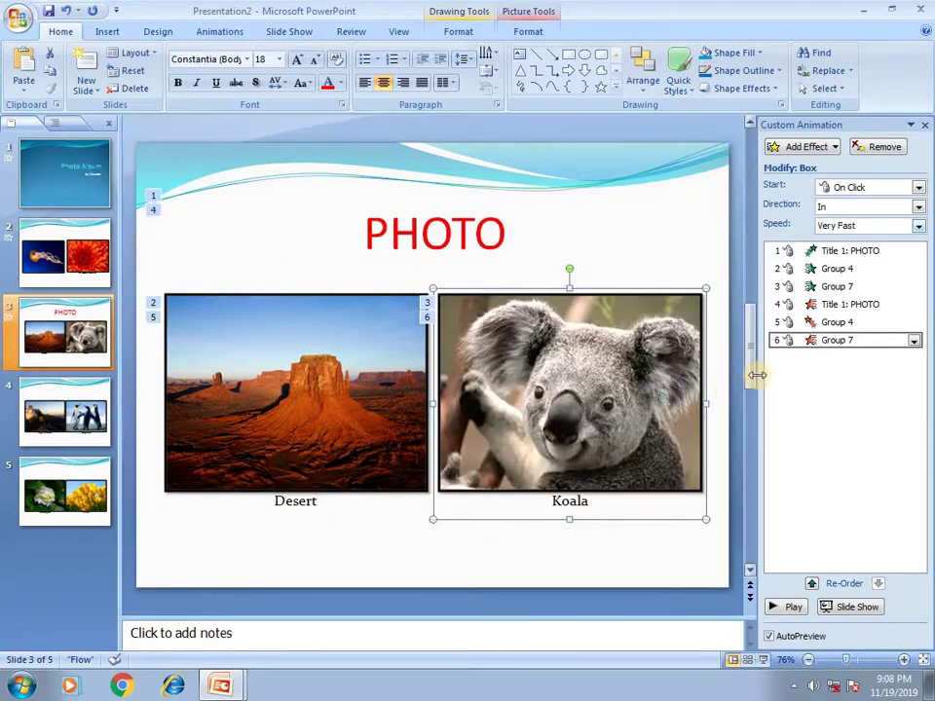
pyautogui.click(830, 147)
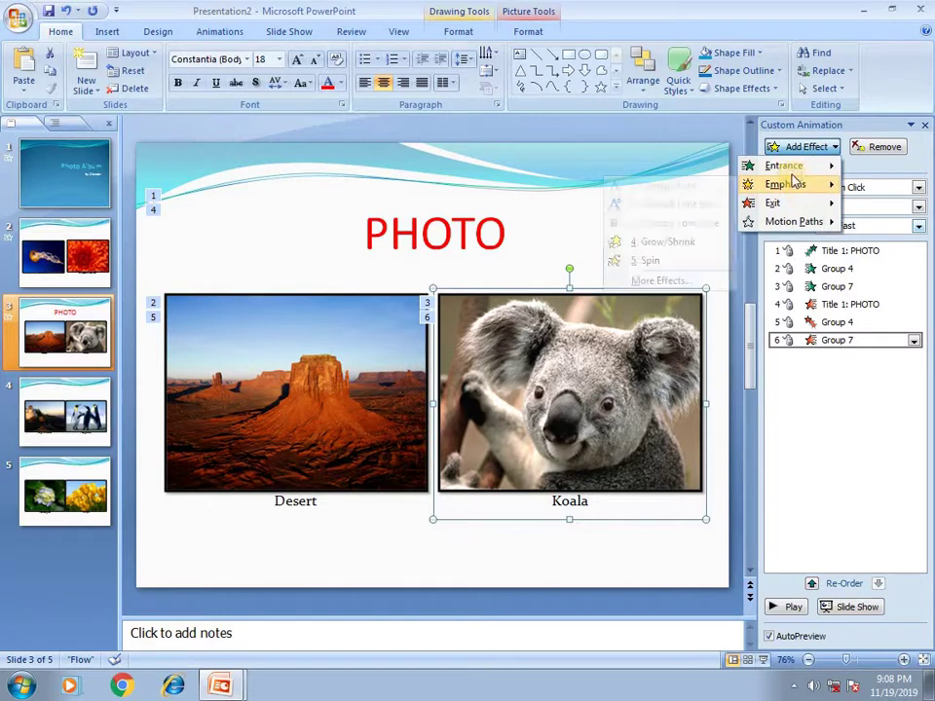
pyautogui.moveTo(784, 165)
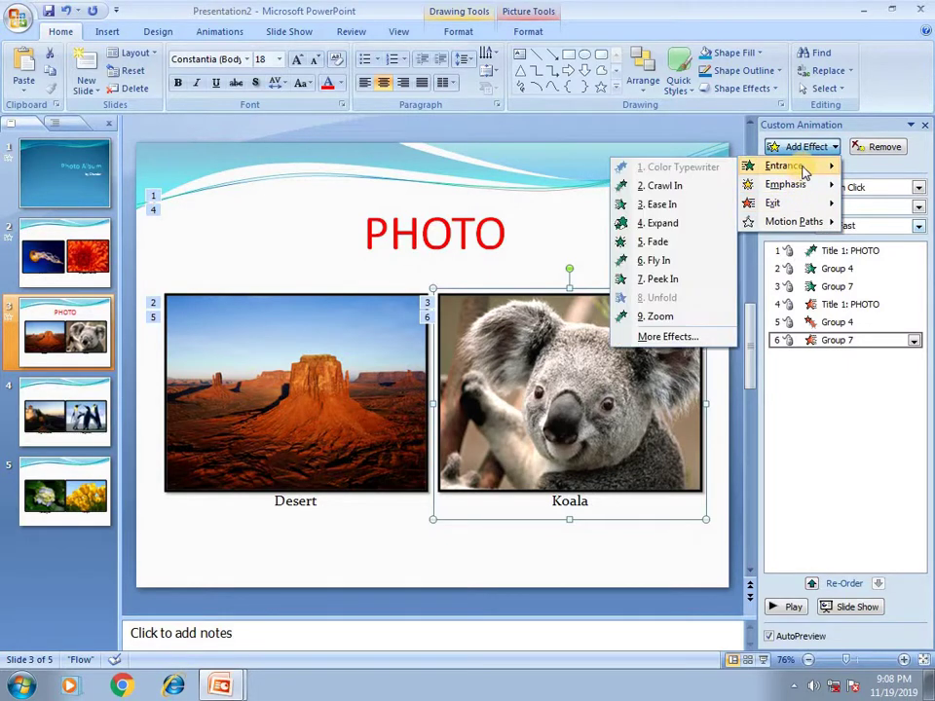
pyautogui.click(700, 559)
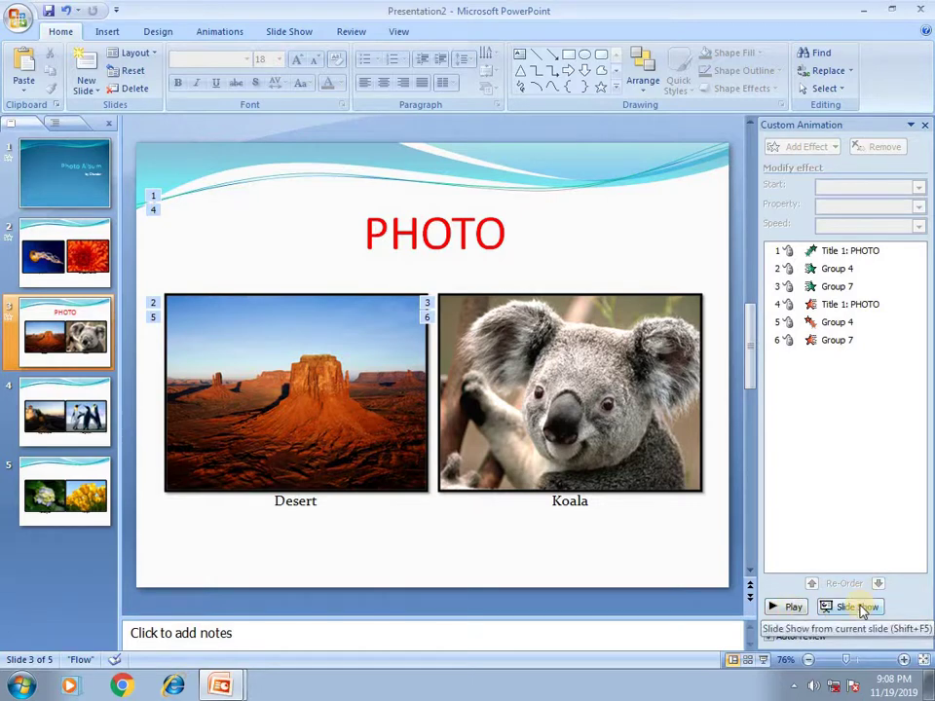
# Step: Make all slides advance automatically after 00:00 instead of on mouse click
pyautogui.click(866, 558)
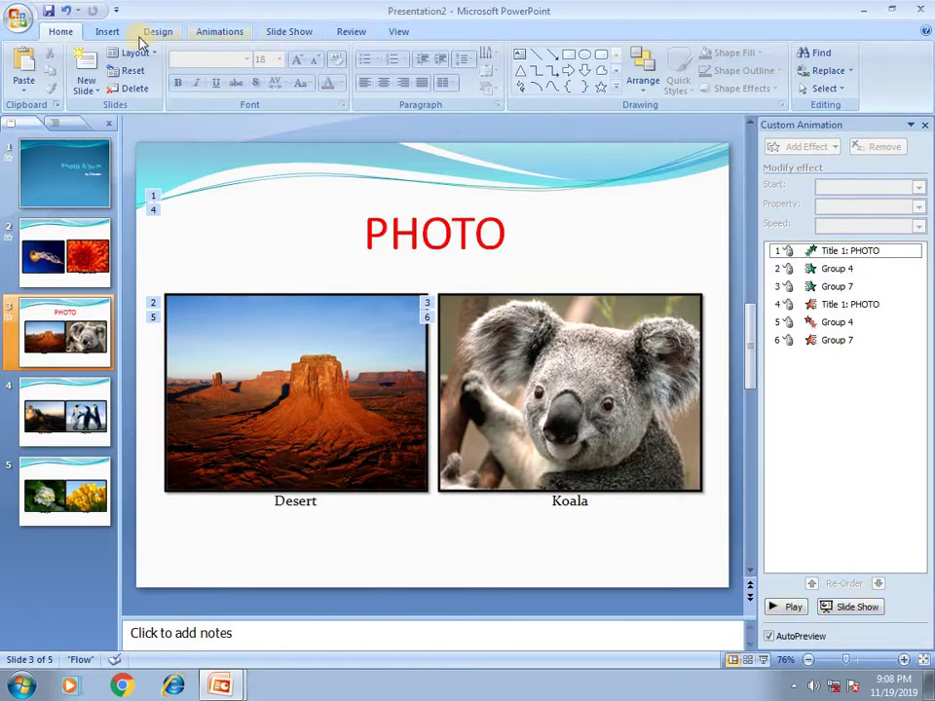
pyautogui.click(107, 31)
pyautogui.click(222, 32)
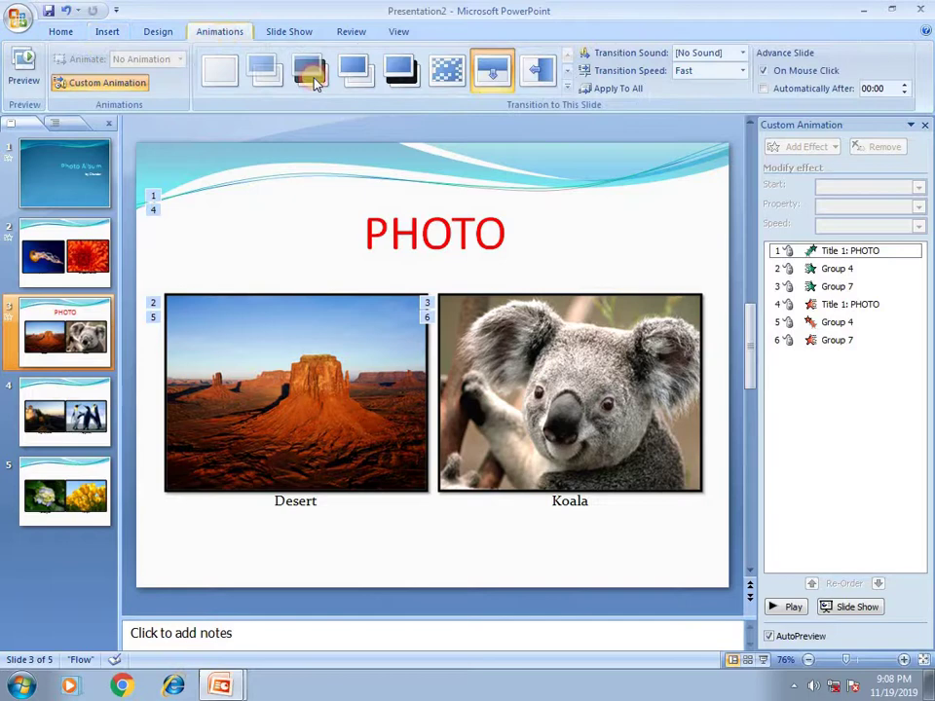
pyautogui.click(766, 89)
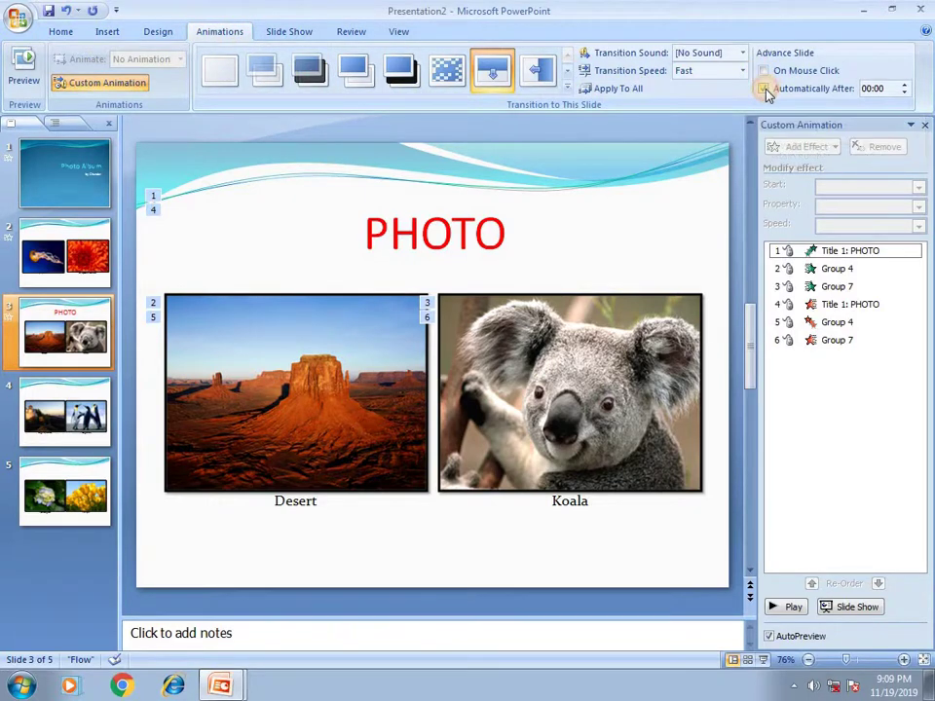
pyautogui.click(604, 95)
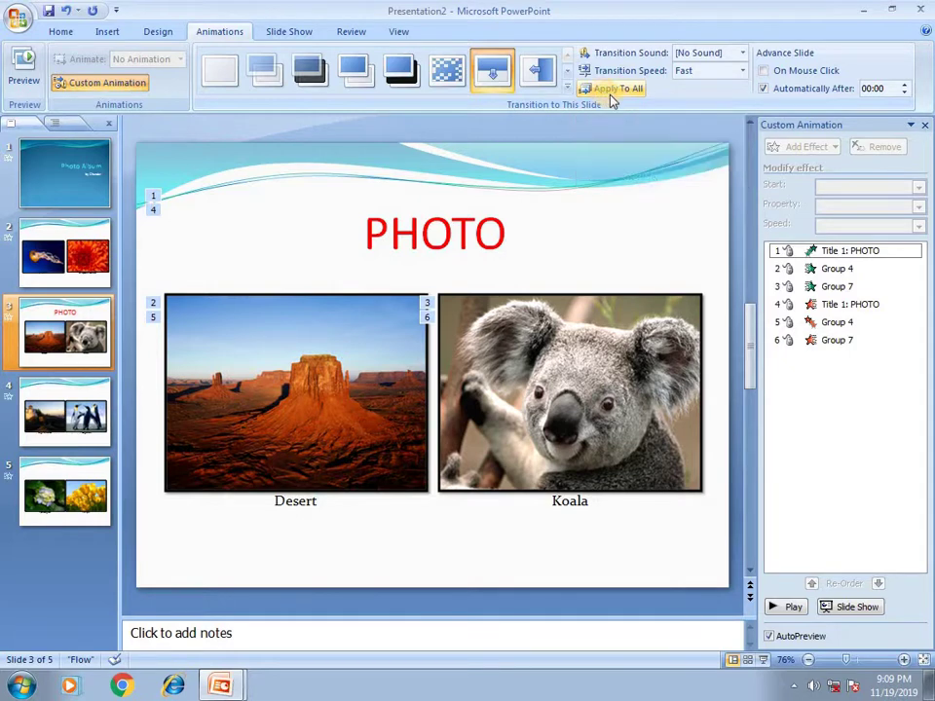
pyautogui.click(816, 304)
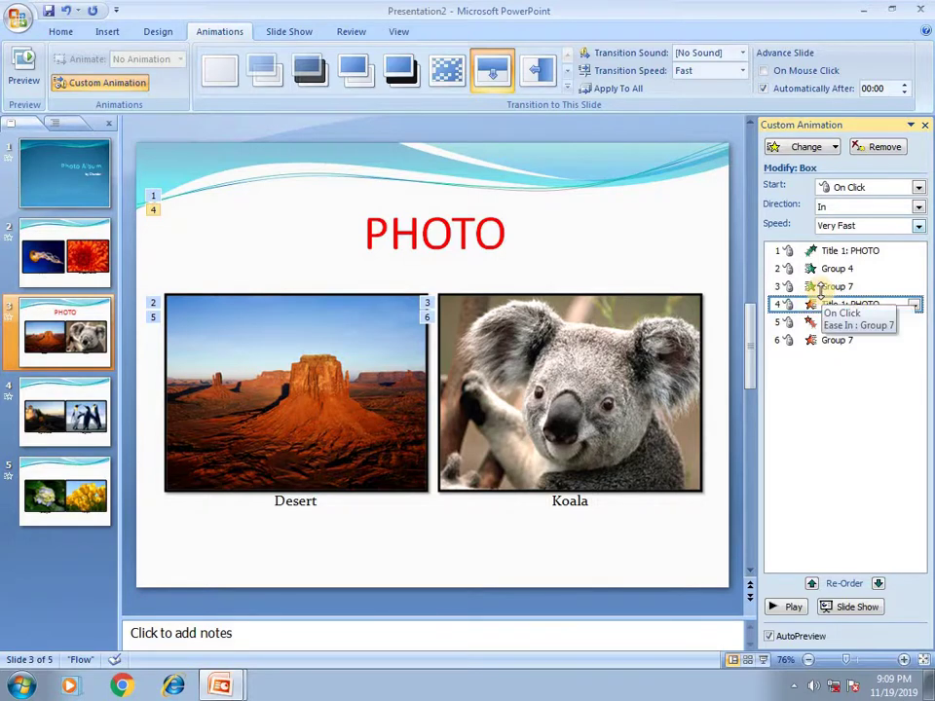
pyautogui.moveTo(821, 310)
pyautogui.mouseDown()
pyautogui.moveTo(810, 263)
pyautogui.moveTo(647, 325)
pyautogui.mouseUp()
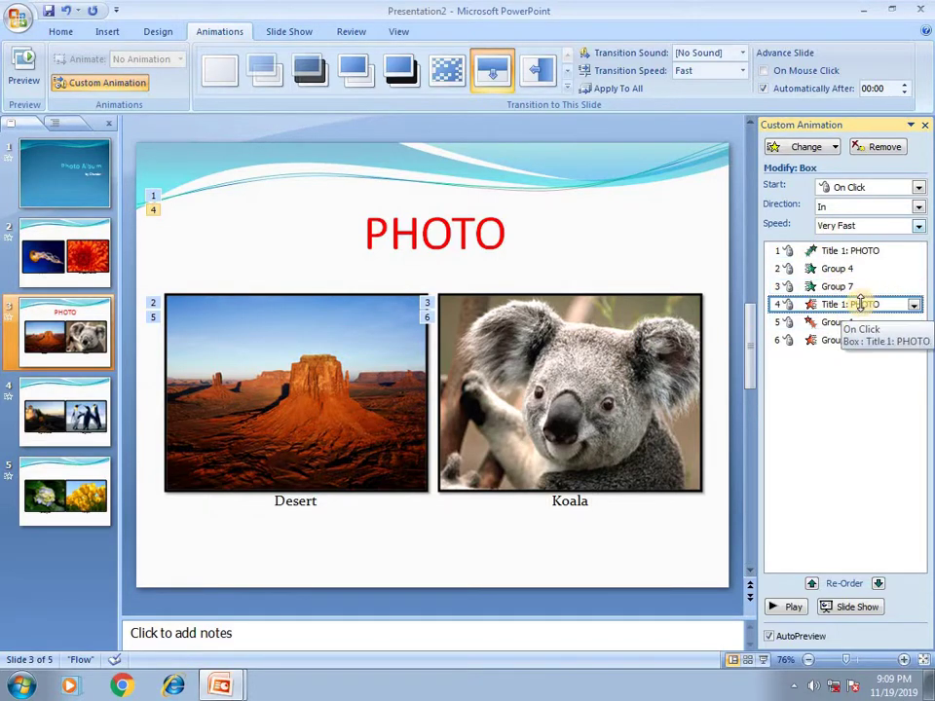
pyautogui.click(812, 583)
pyautogui.click(812, 583)
pyautogui.click(879, 584)
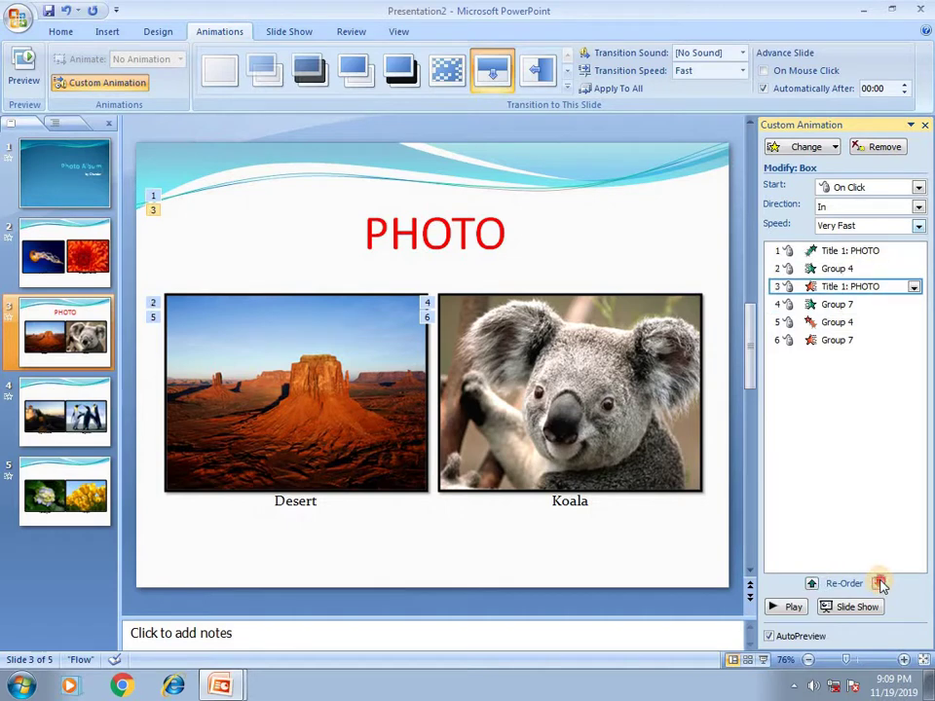
pyautogui.click(879, 583)
pyautogui.click(879, 583)
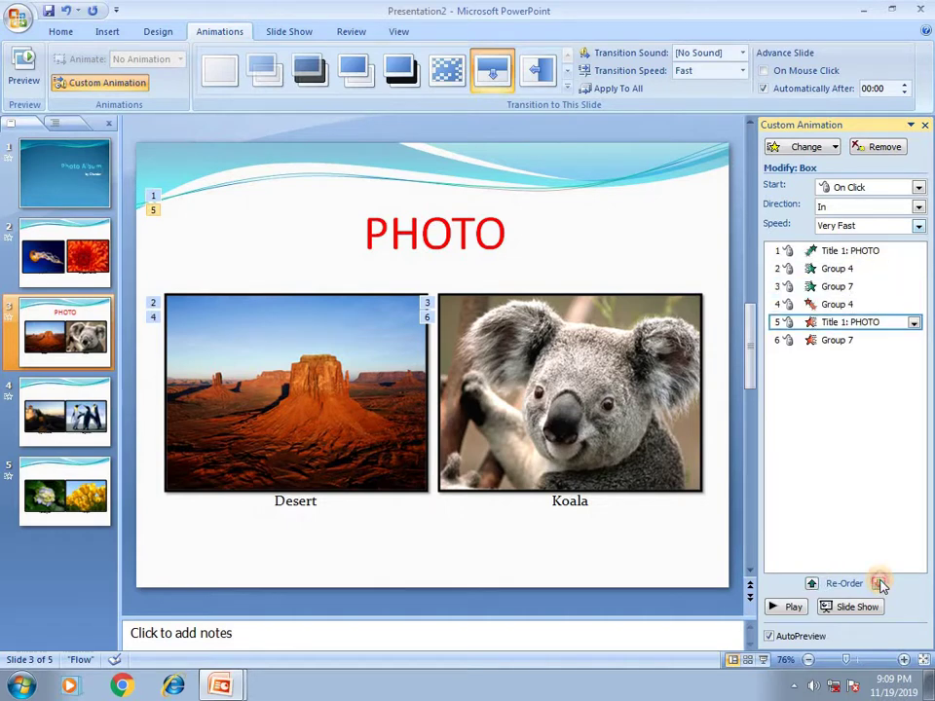
pyautogui.click(812, 584)
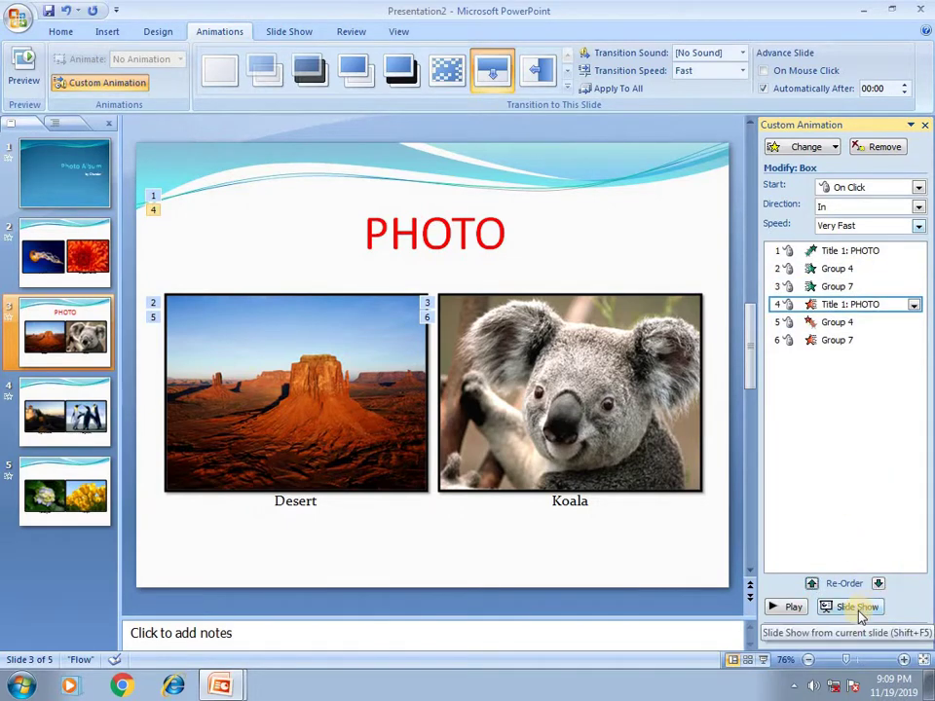
pyautogui.click(856, 608)
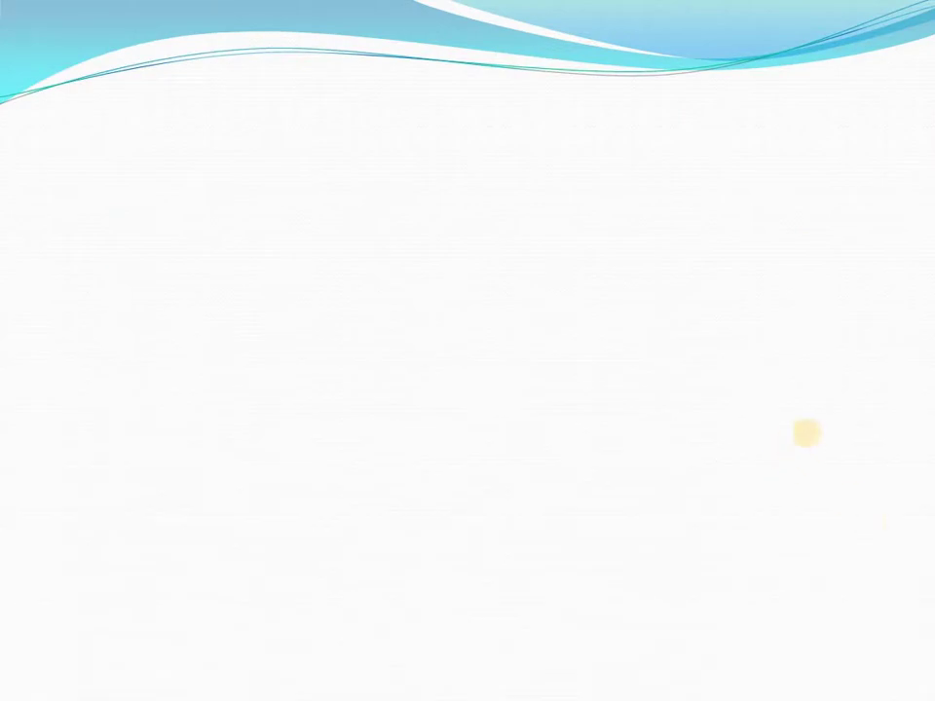